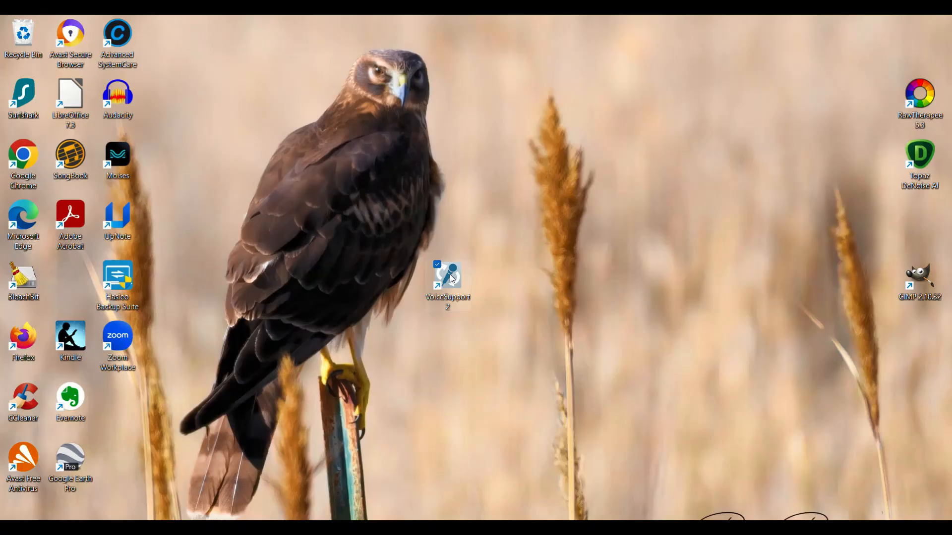
Open VoiceSupport 2, dismiss the connection notice, and check the firmware versions offered for the Play Acoustic
double_click(453, 279)
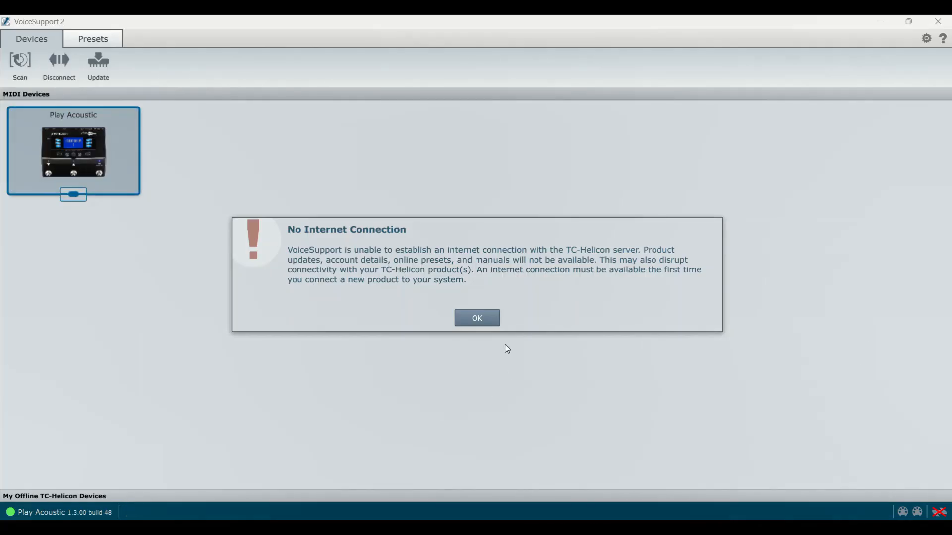
click(483, 320)
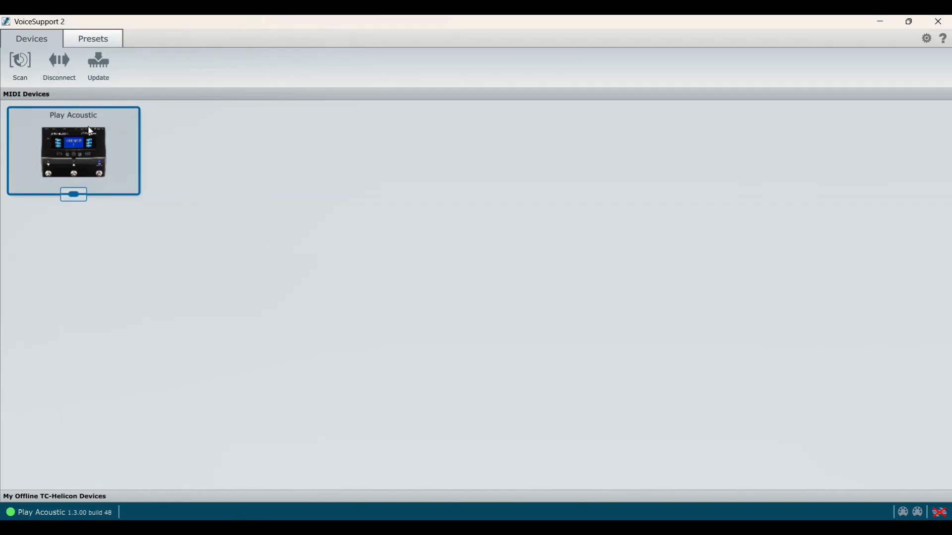
click(101, 64)
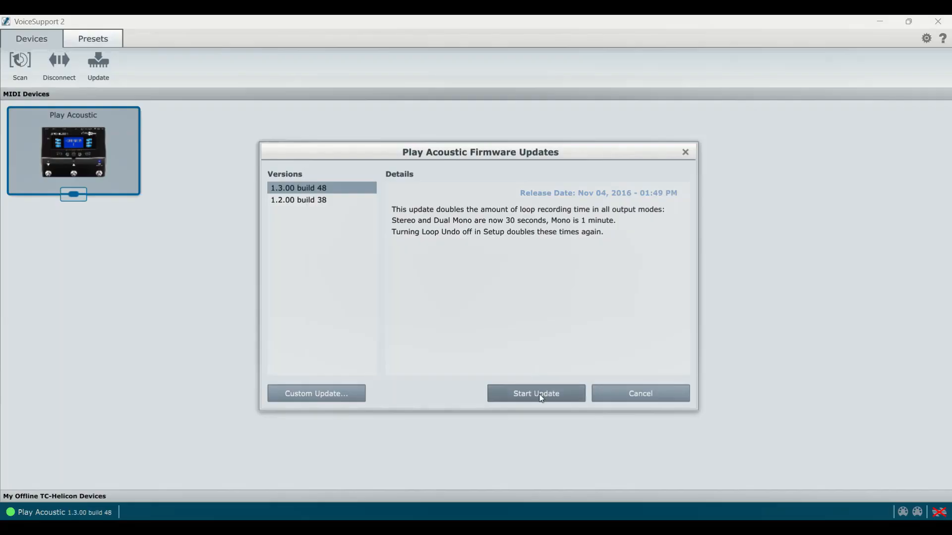
click(685, 152)
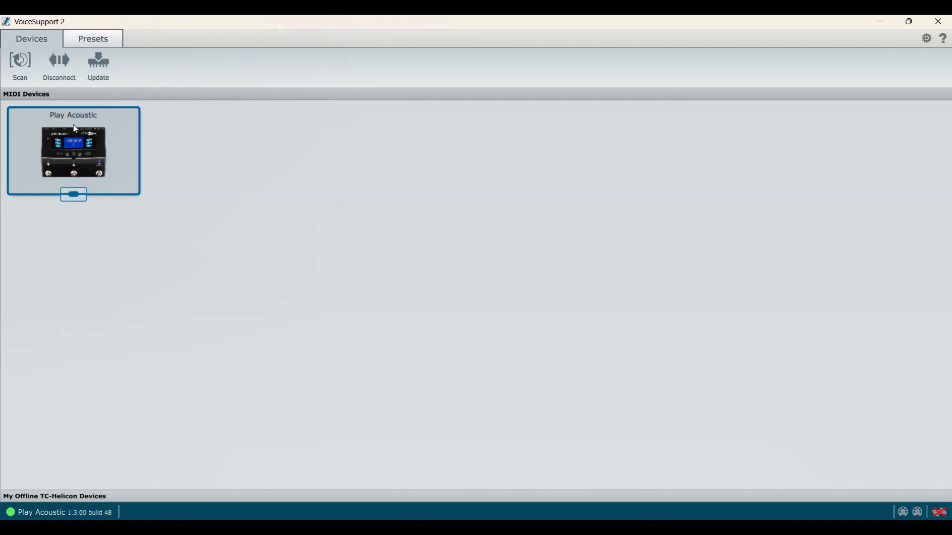
Get the preset data from the Play Acoustic and expand the list of its backups
click(93, 41)
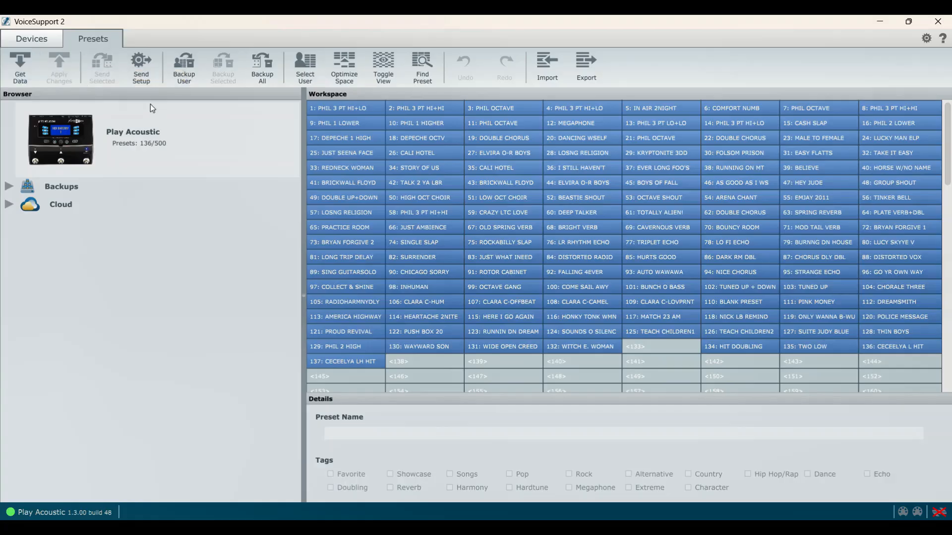
click(23, 64)
click(501, 198)
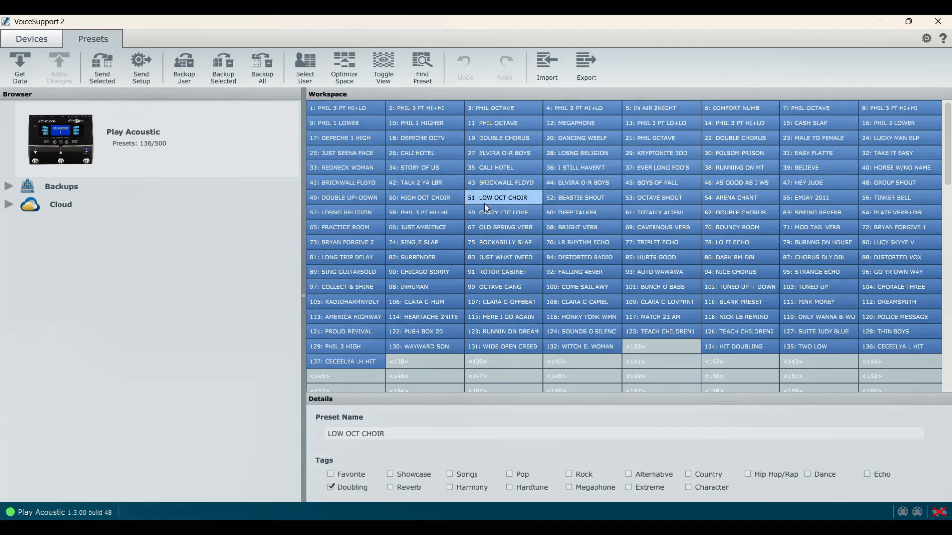
click(421, 227)
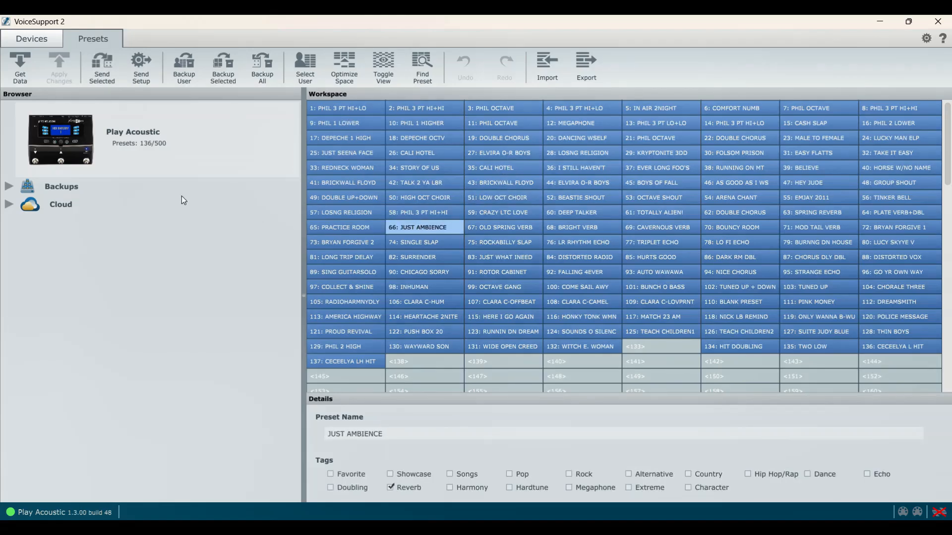
double_click(52, 187)
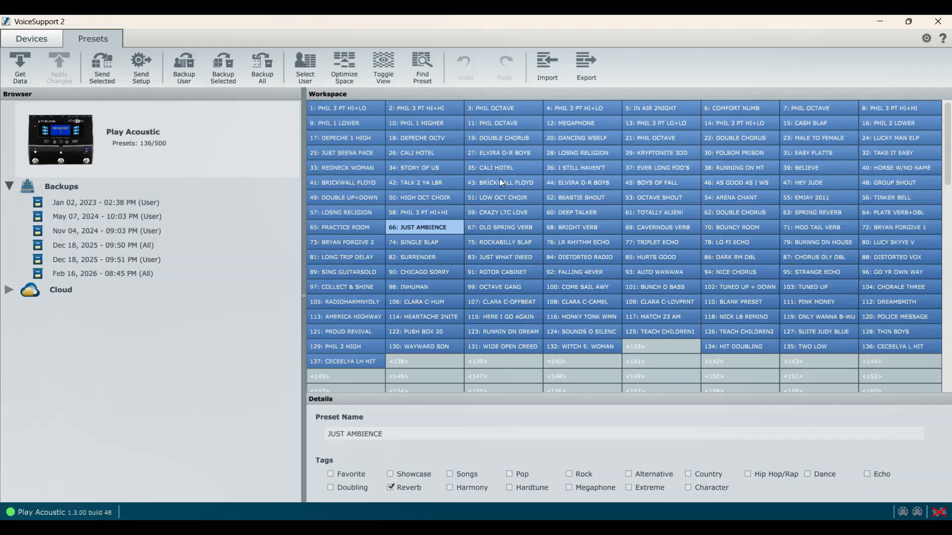
Clear the name of the CRAZY LTC LOVE preset in slot 59
click(500, 198)
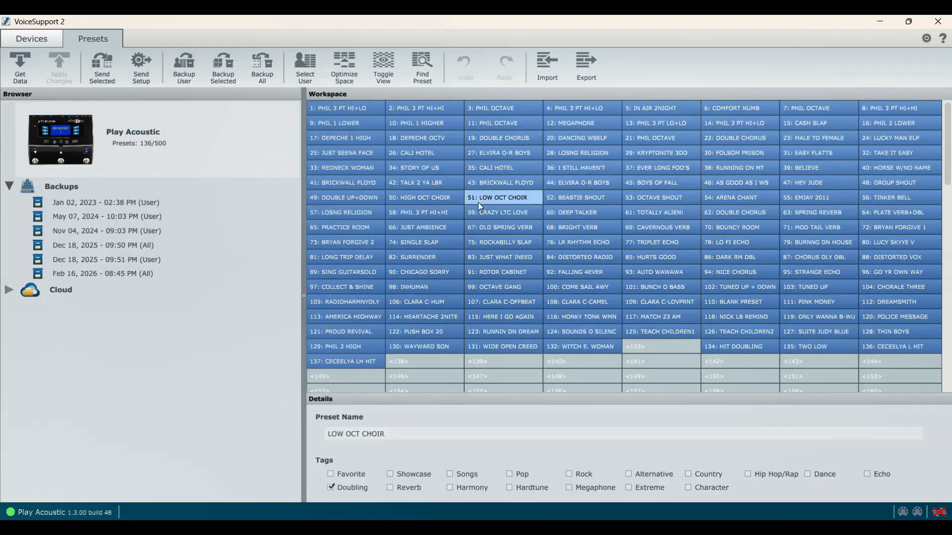
click(501, 215)
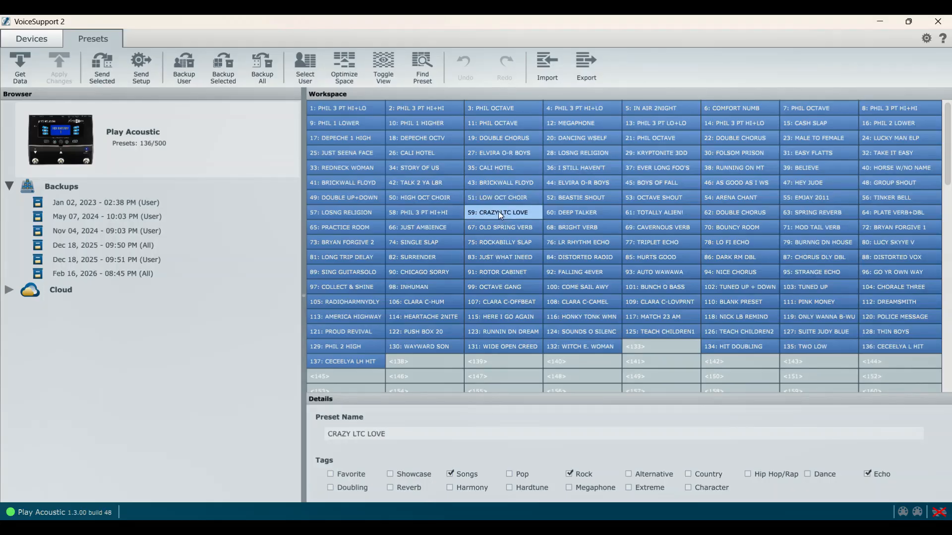
double_click(498, 212)
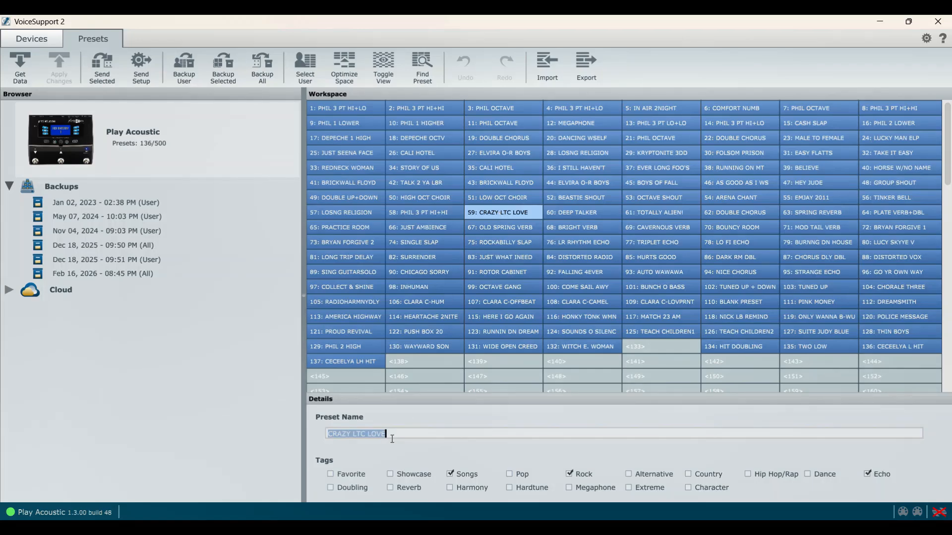
key(BackSpace)
text(Quee)
key(BackSpace)
key(BackSpace)
key(BackSpace)
key(BackSpace)
click(213, 378)
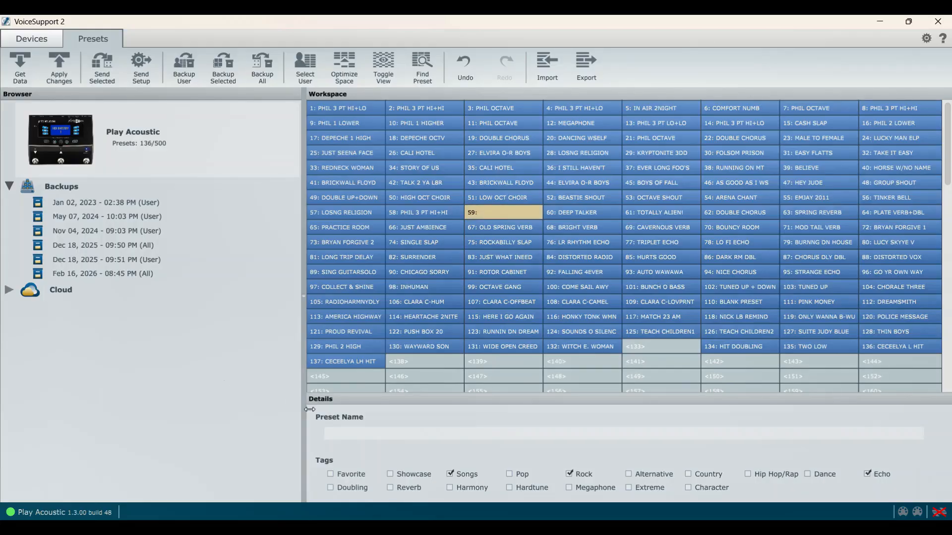
Name the preset in slot 59 CRAZY THING LOV
click(362, 435)
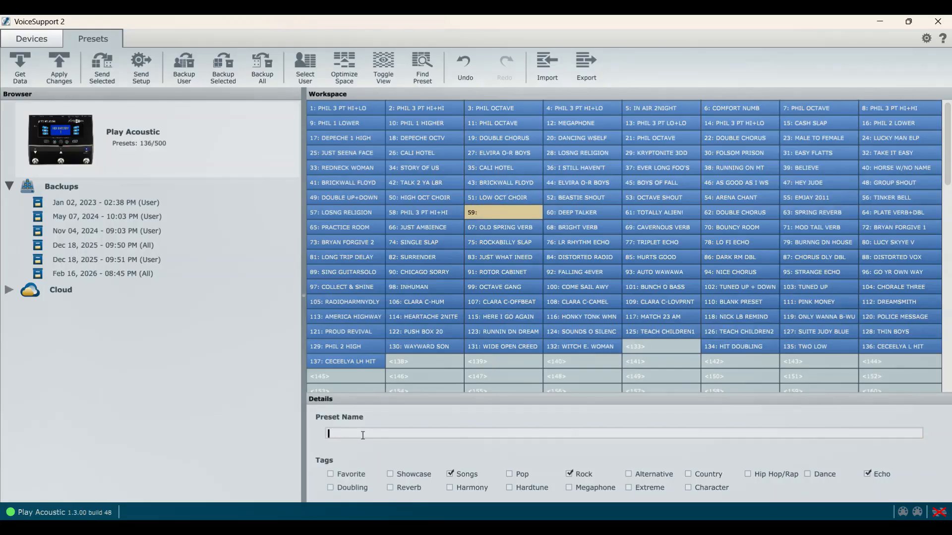
text(Crazy Thing Oo)
key(BackSpace)
key(BackSpace)
text(Lov)
key(Tab)
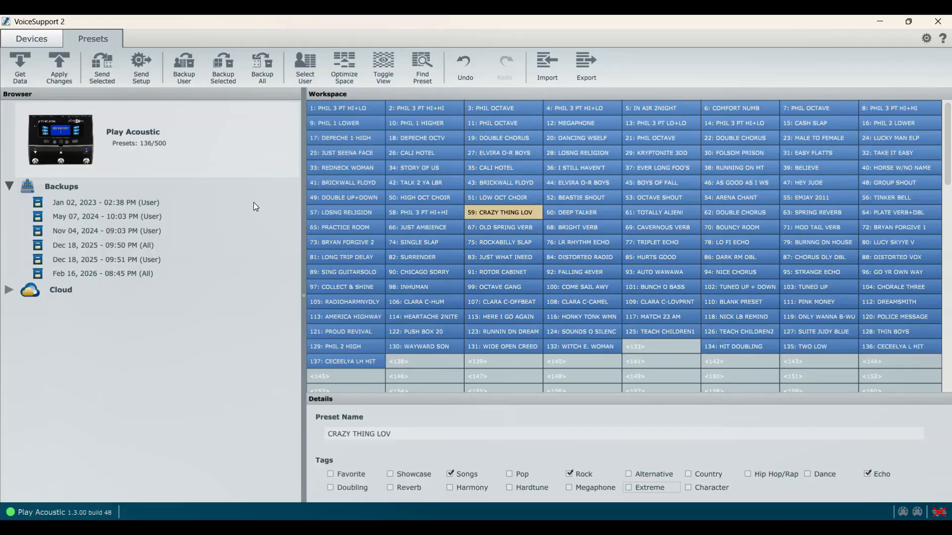
View the names and tags of the CALI HOTEL, slot 22 DOUBLE CHORUS and MEGAPHONE presets
click(504, 169)
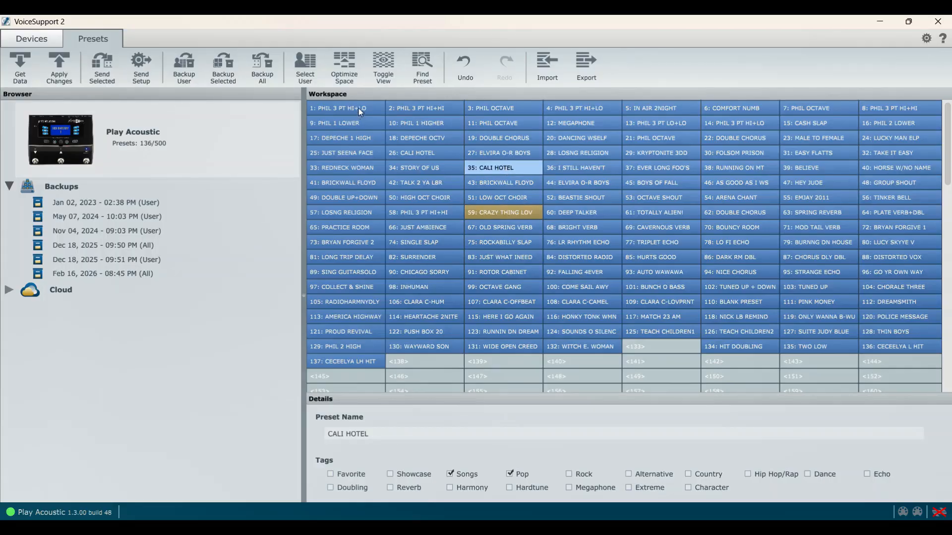
click(720, 137)
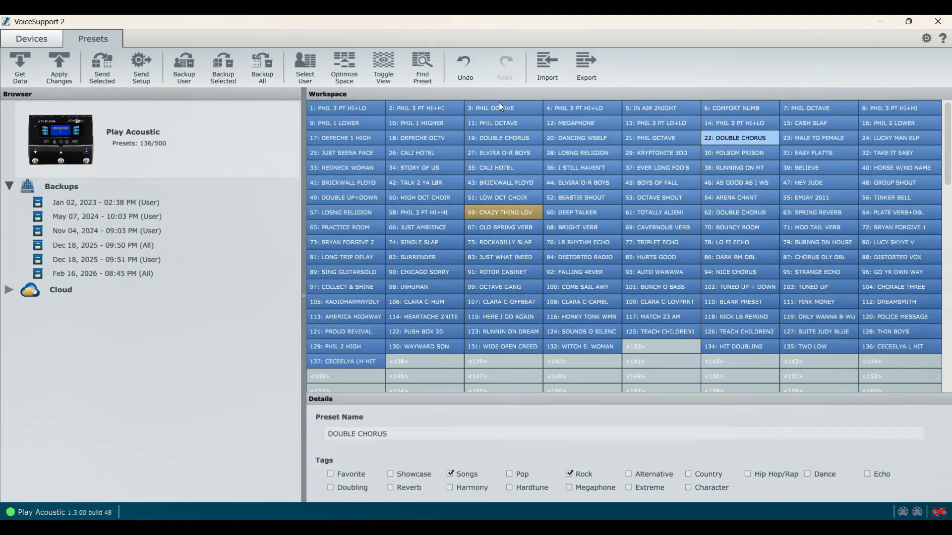
click(573, 125)
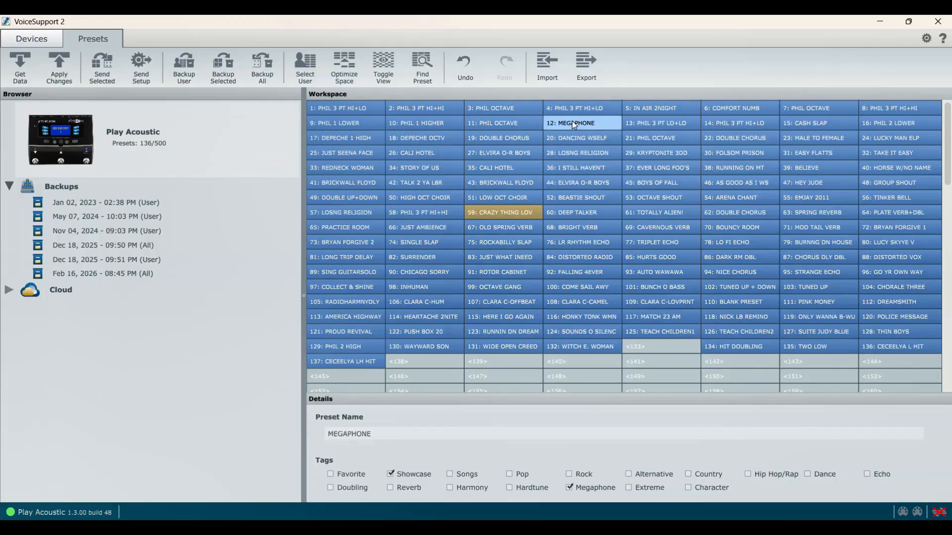
Go through the presets in slots 1 to 4 in order, viewing their names and tags
click(345, 111)
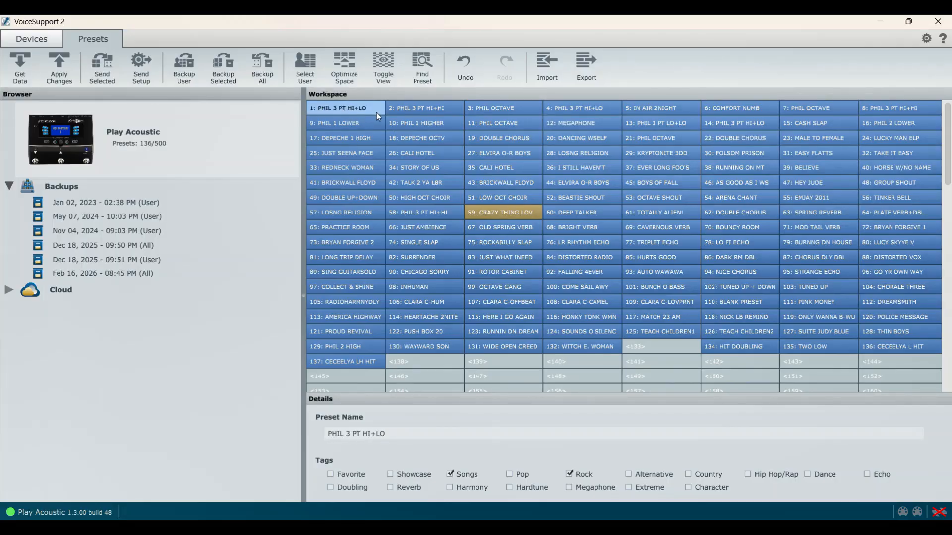
click(410, 109)
click(491, 115)
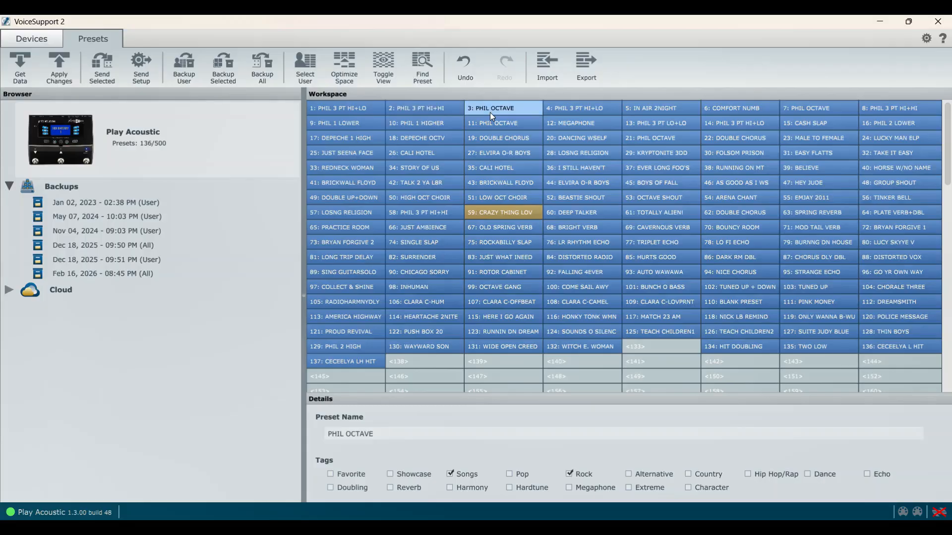
click(548, 114)
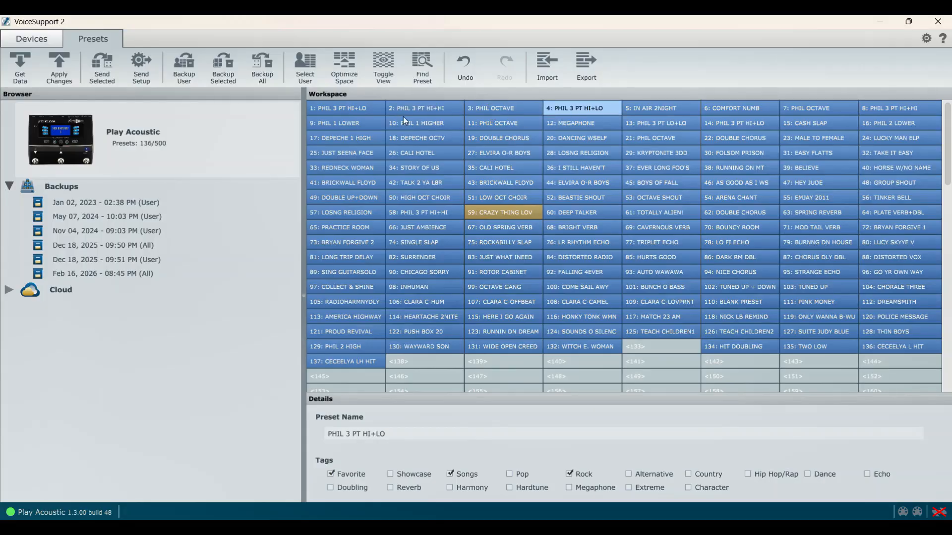
Switch repeatedly among the presets in slots 1, 2 and 3 to compare the sounds grouped there
click(367, 110)
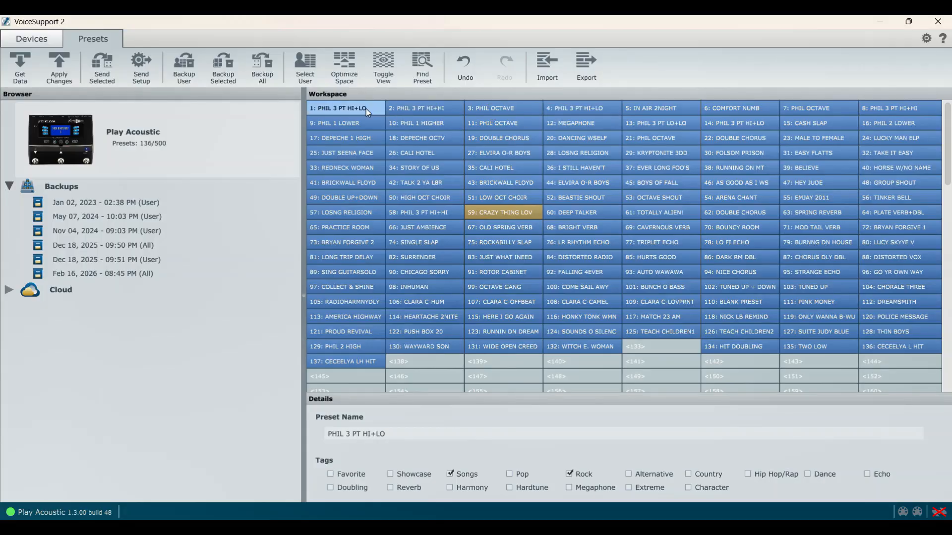
click(407, 110)
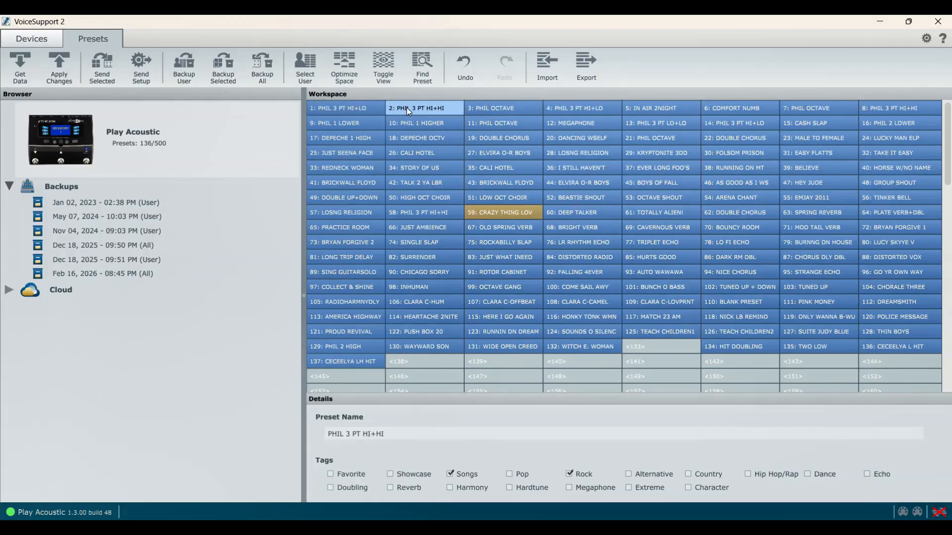
click(358, 109)
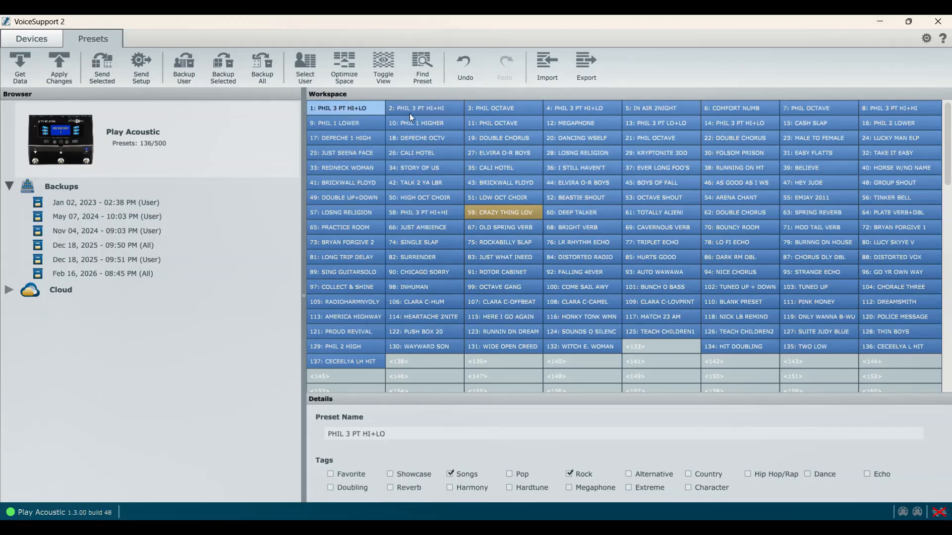
click(425, 110)
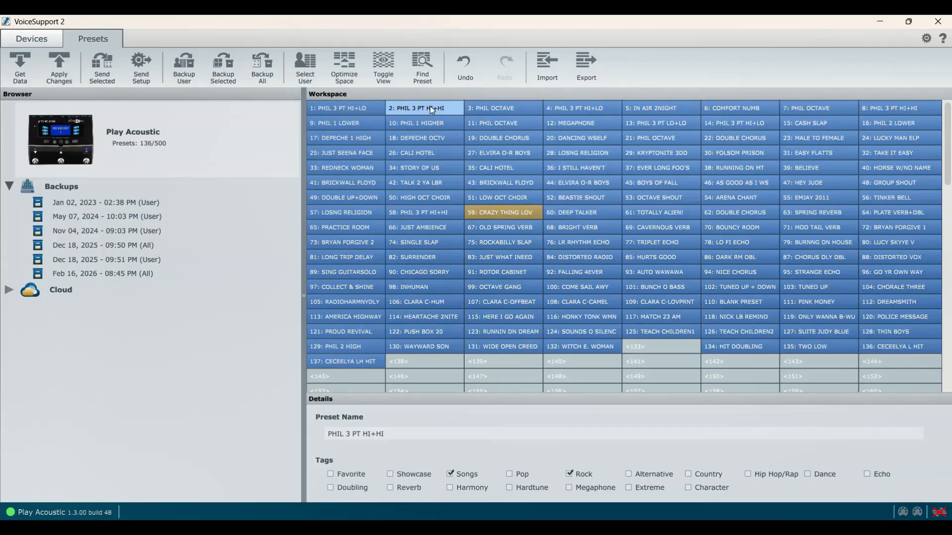
click(499, 109)
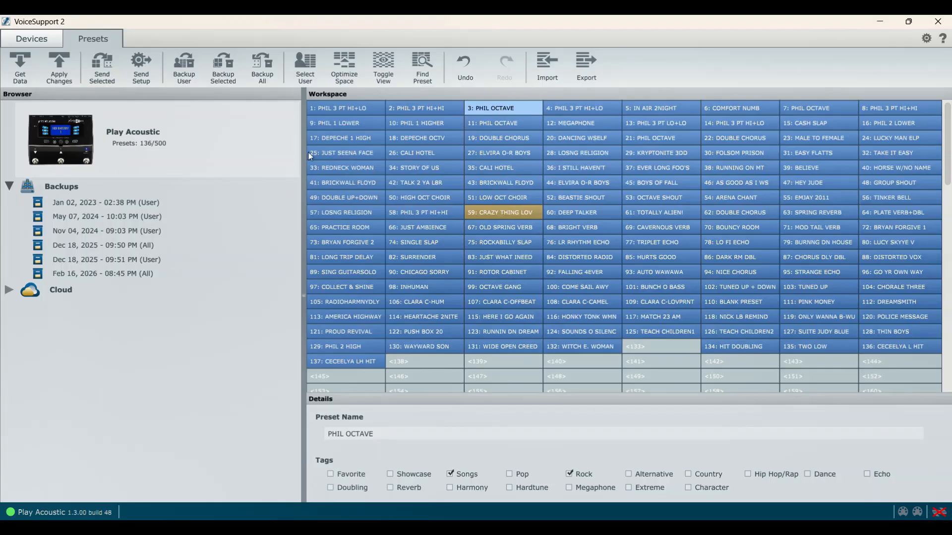
click(333, 109)
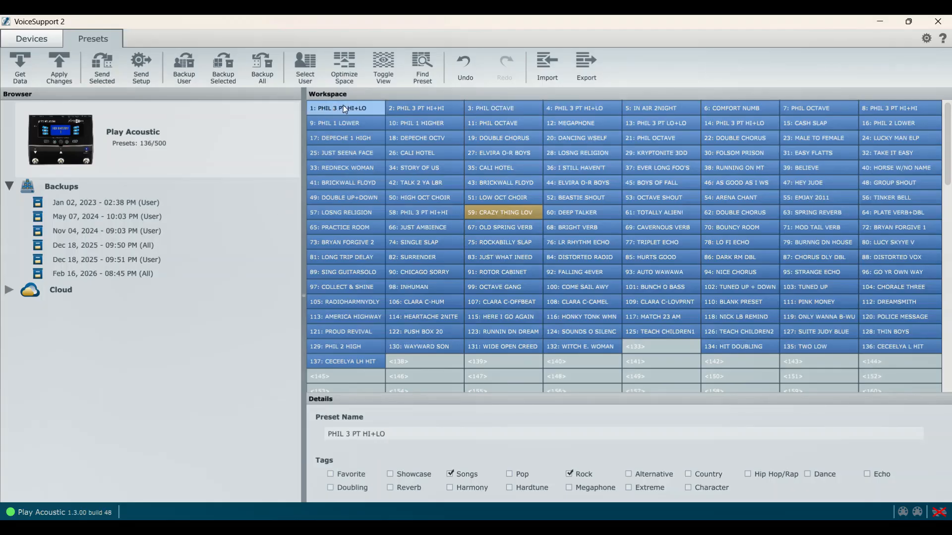
click(424, 109)
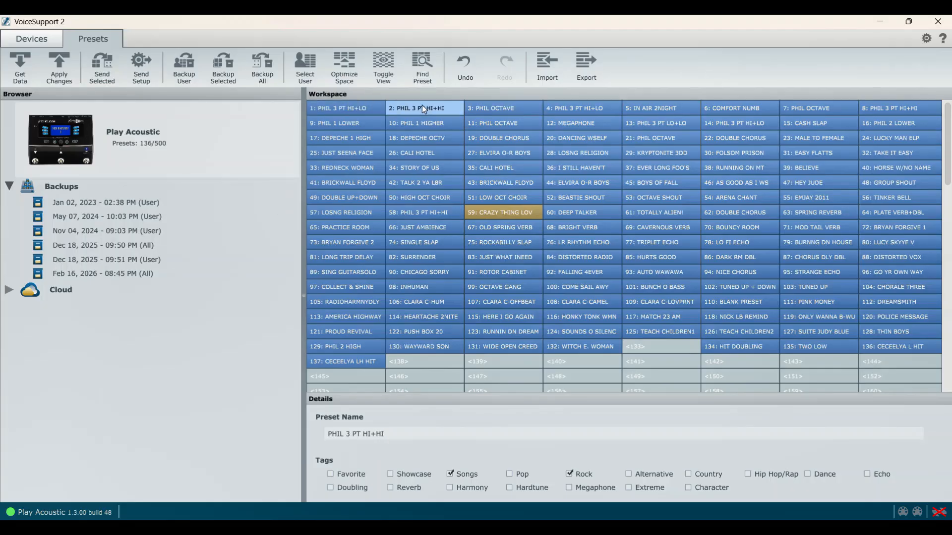
click(509, 109)
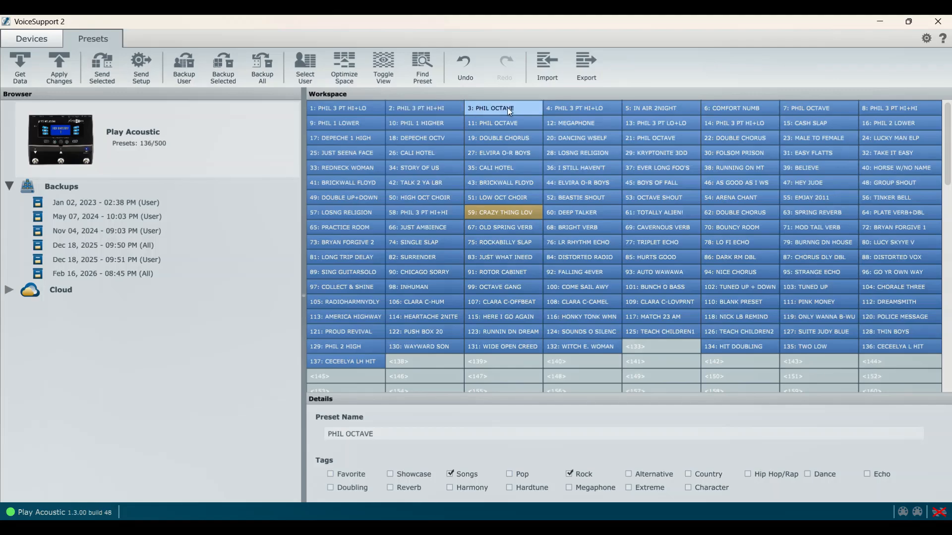
click(355, 110)
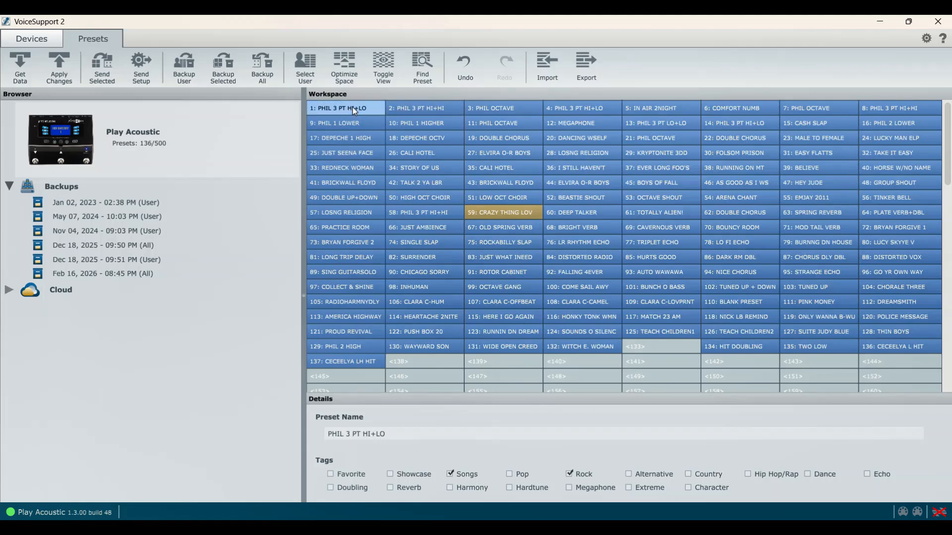
click(431, 110)
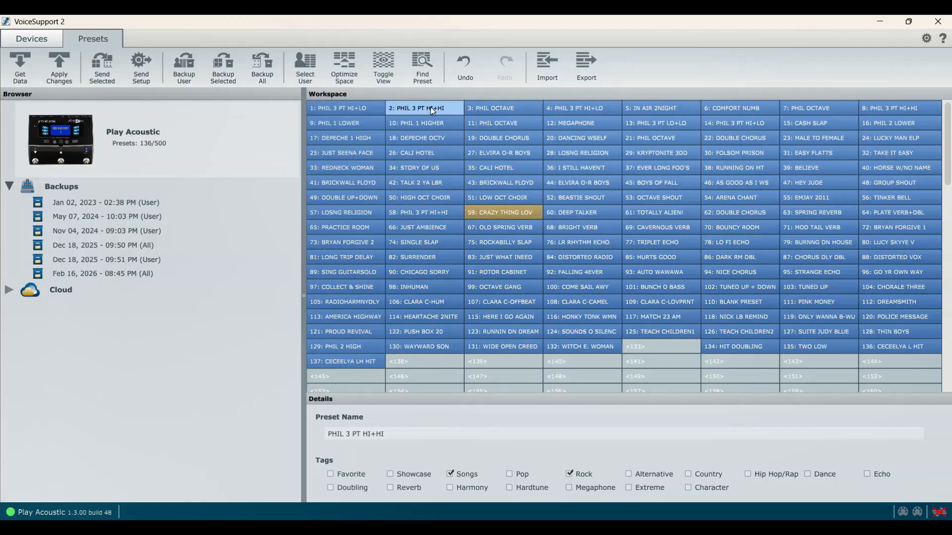
click(499, 113)
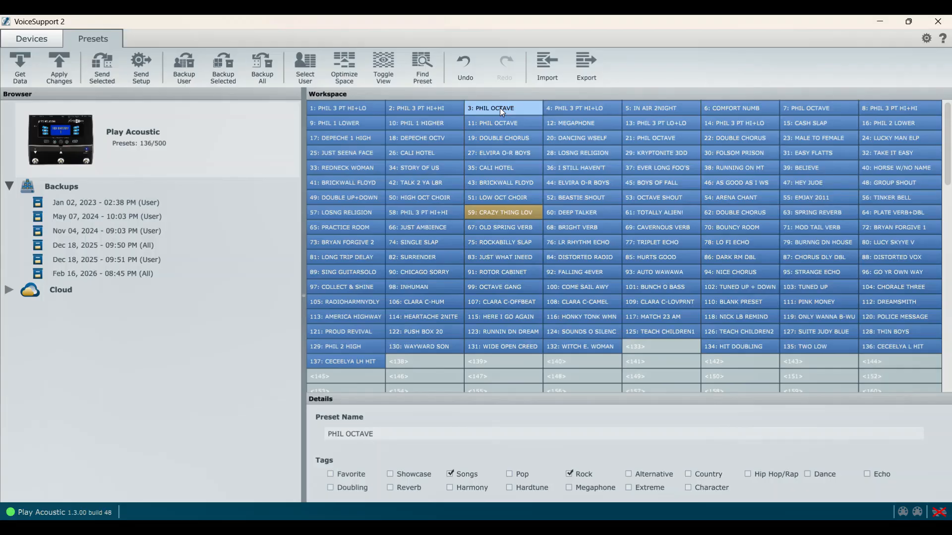
click(425, 112)
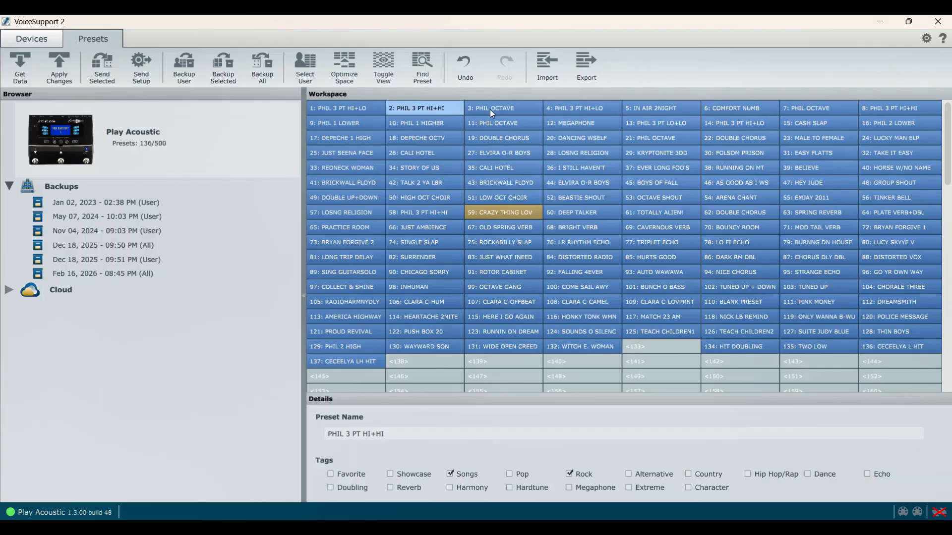
click(490, 110)
click(432, 109)
click(497, 107)
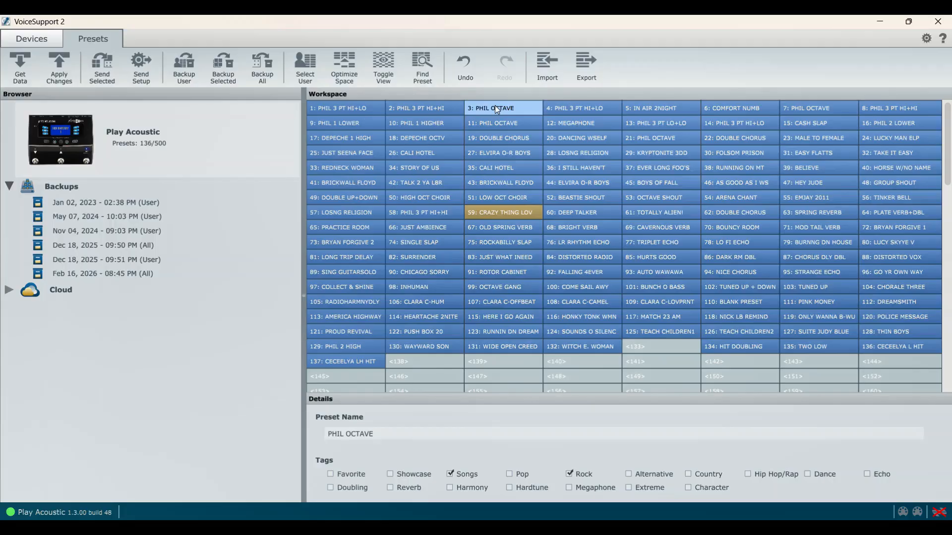
click(350, 109)
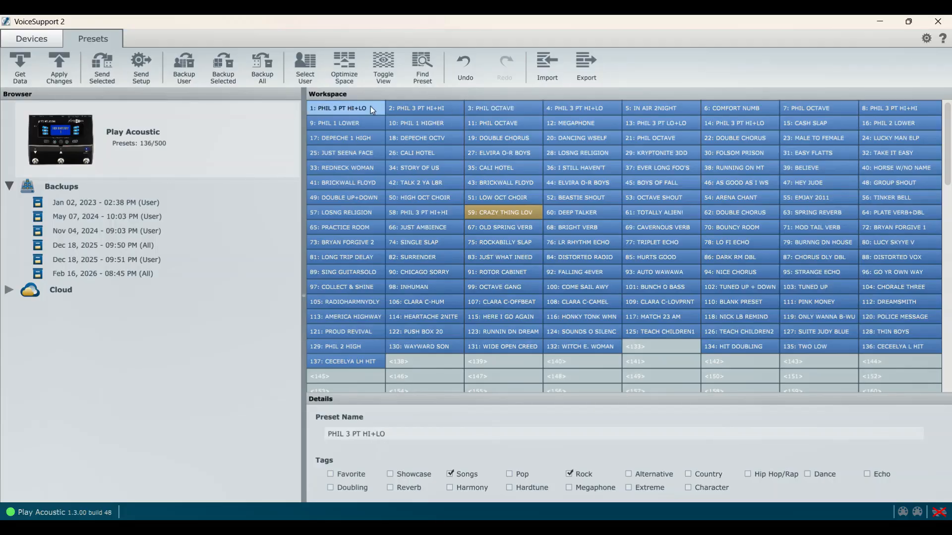
click(425, 114)
click(510, 110)
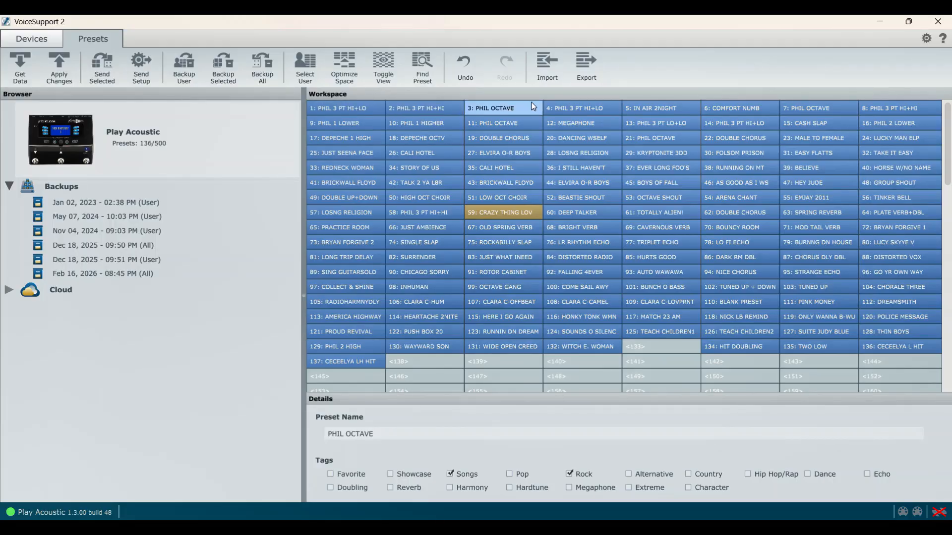
View the names and tags of the favourite presets in slots 4, 7, 8 and 9 in order
click(583, 108)
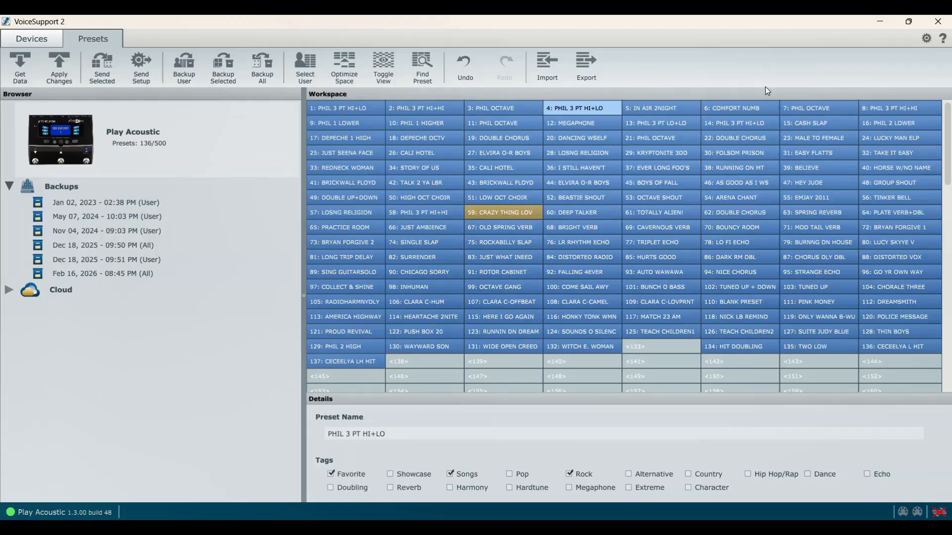
click(809, 107)
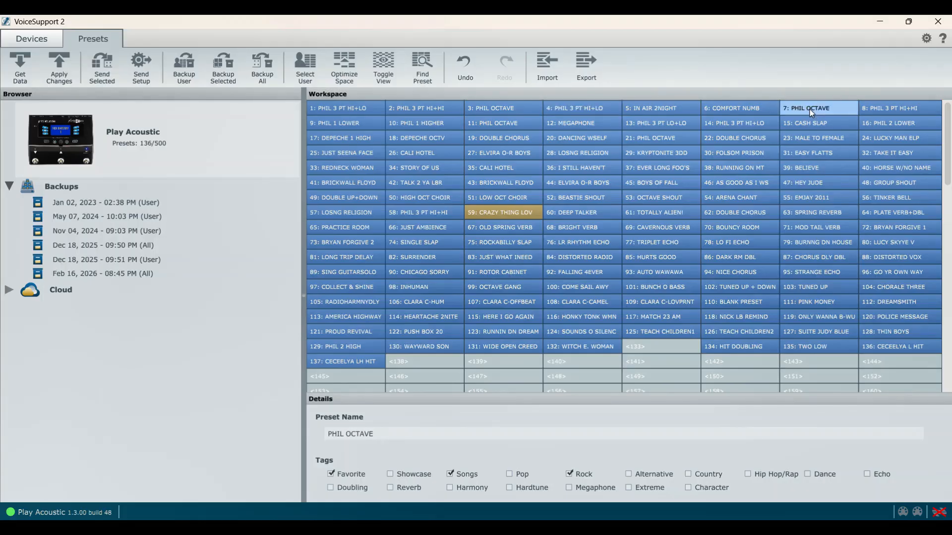
click(886, 112)
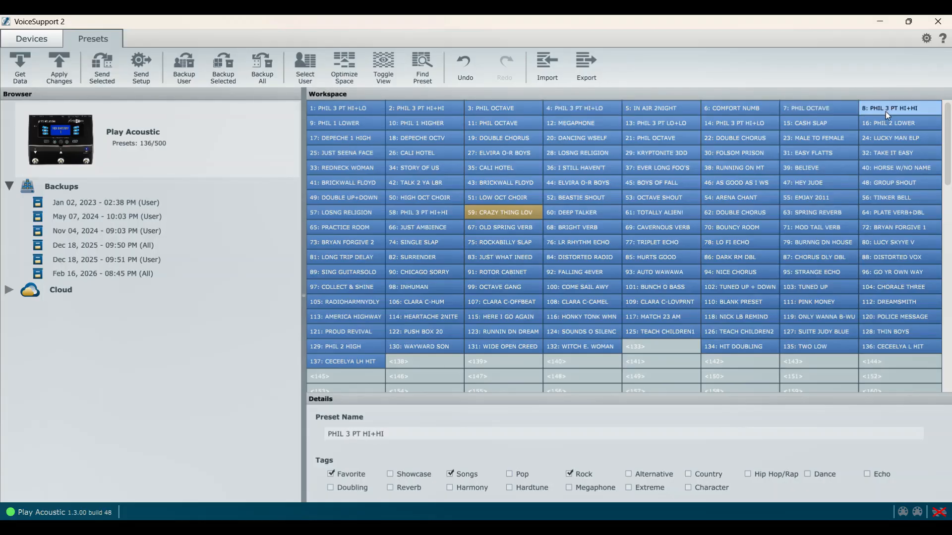
click(347, 124)
click(419, 129)
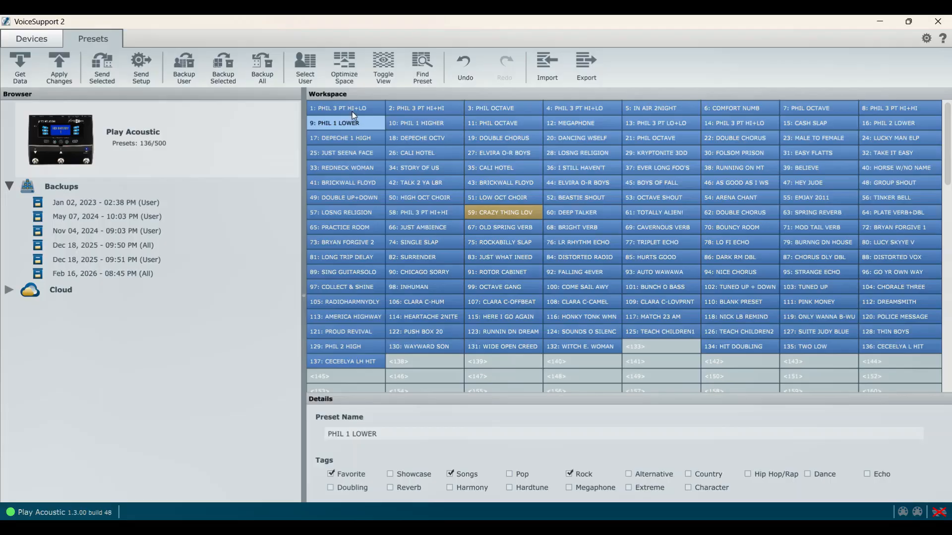
Alternate between the PHIL 3 PT HI+LO and PHIL 3 PT HI+HI presets in slots 1 and 2, including PHIL OCTAVE in slot 3
click(352, 110)
click(426, 106)
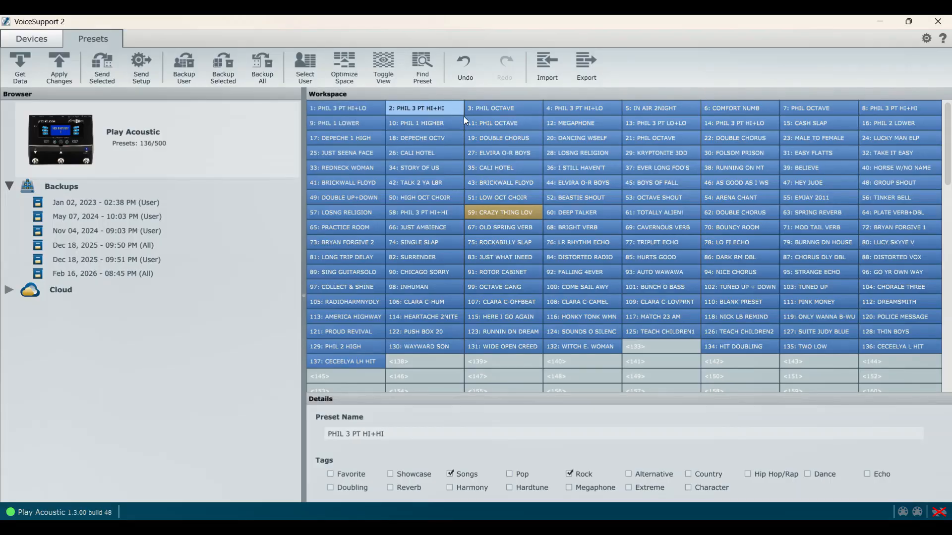
click(366, 110)
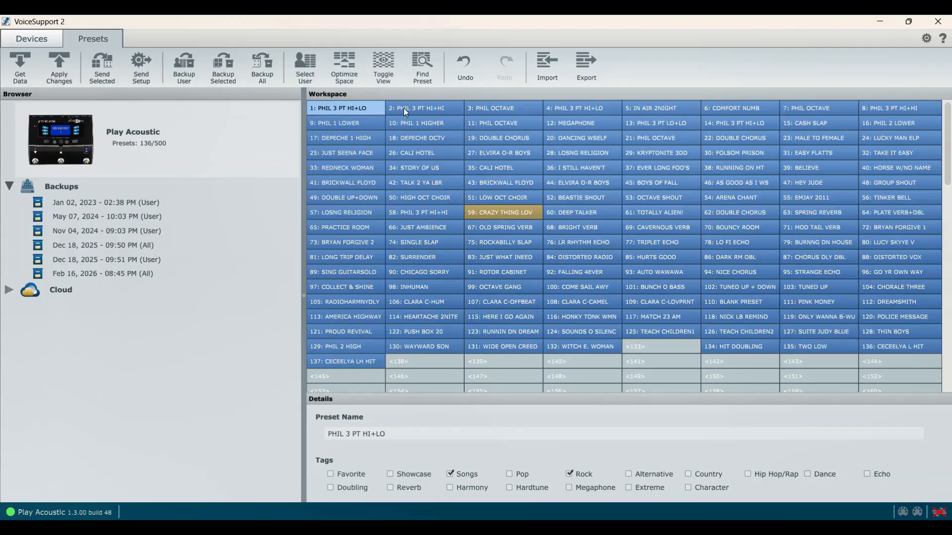
click(405, 112)
click(360, 110)
click(408, 109)
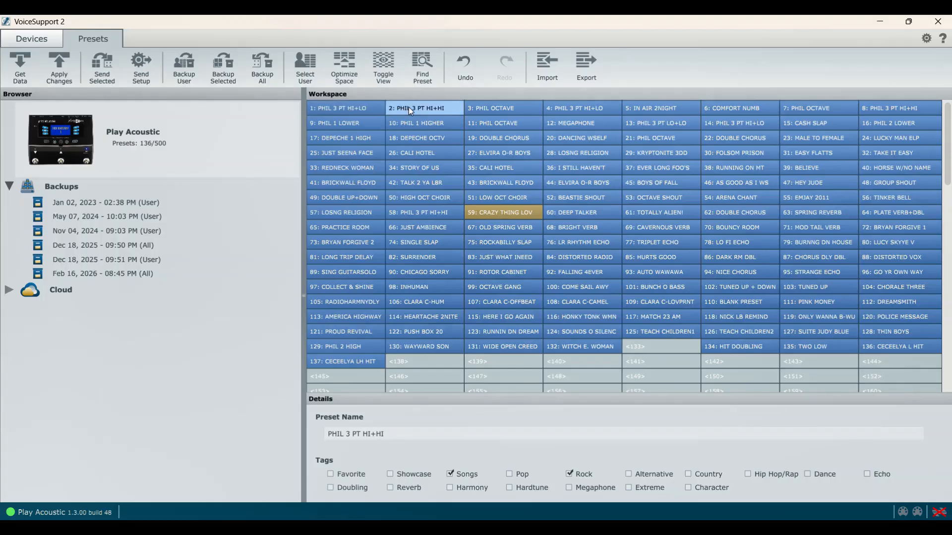
click(482, 109)
click(433, 104)
click(370, 108)
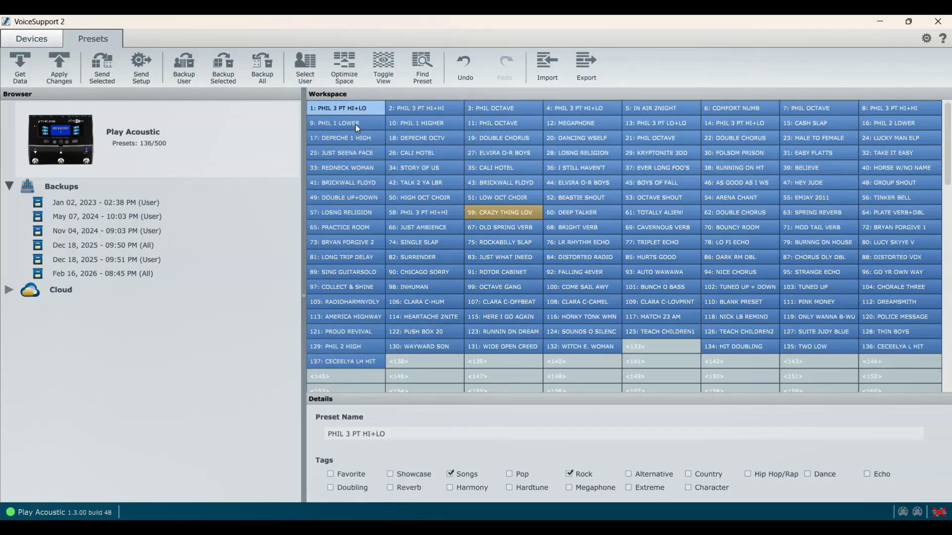
Alternate between PHIL 1 LOWER in slot 9 and PHIL 1 HIGHER in slot 10 to compare the two harmony presets
click(357, 124)
click(418, 122)
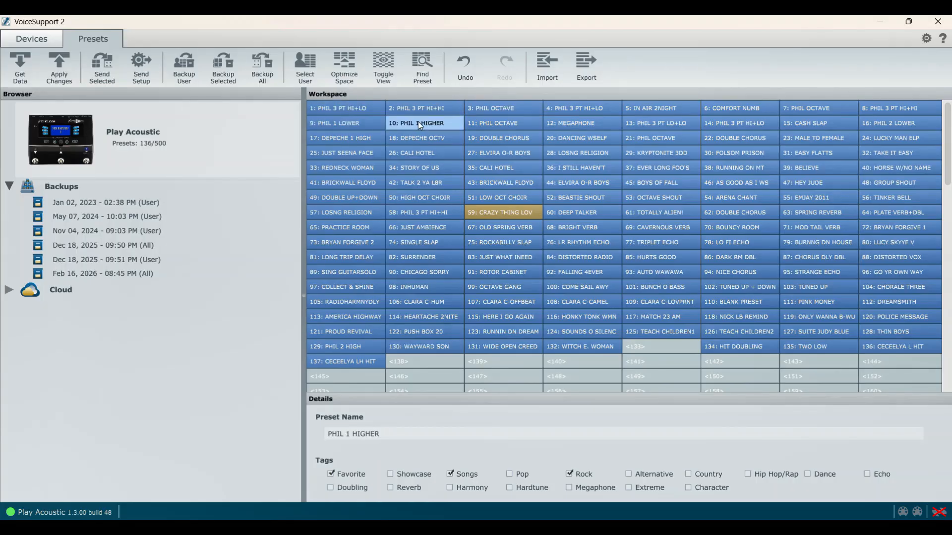
click(355, 123)
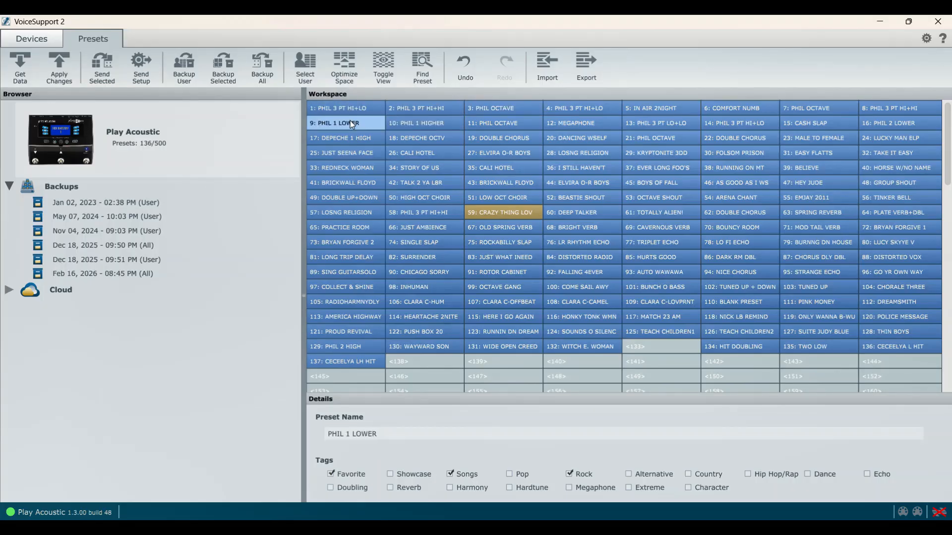
click(406, 120)
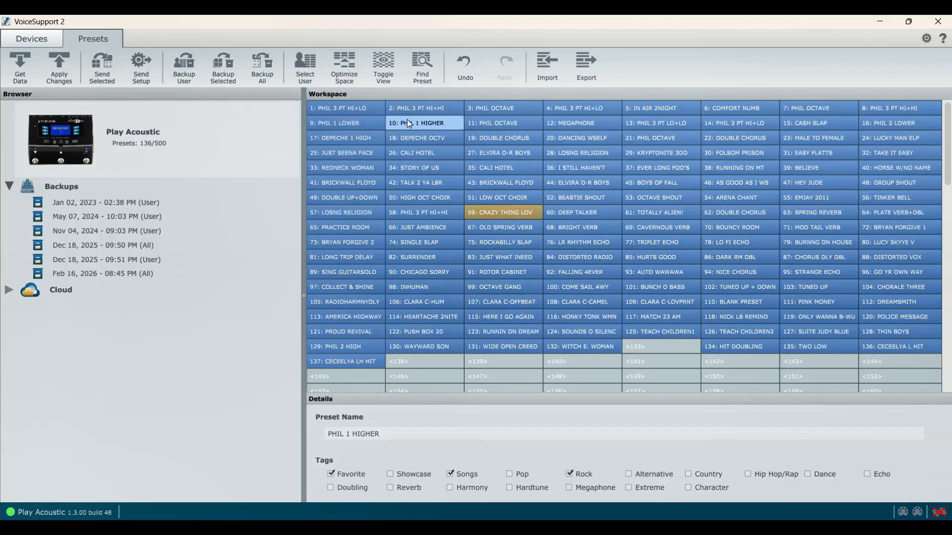
click(349, 124)
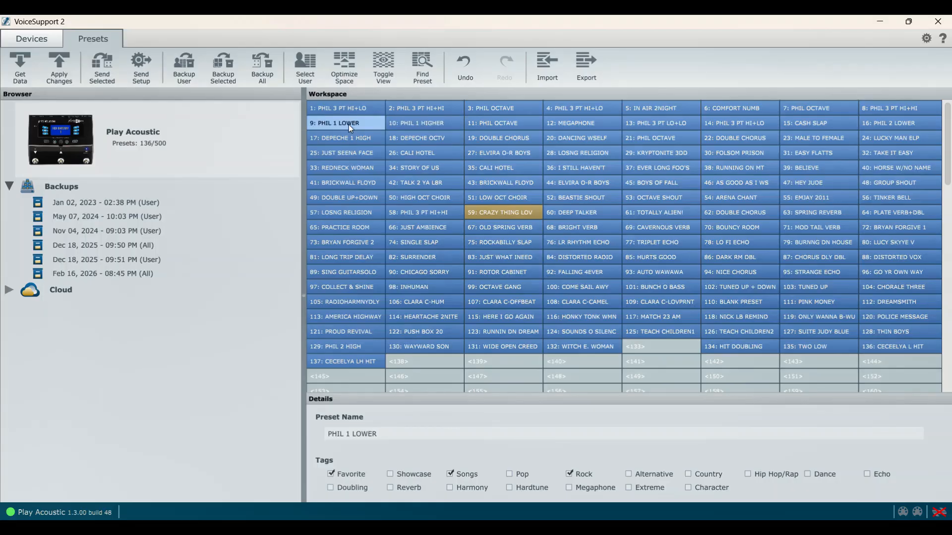
Switch repeatedly between DEPECHE 1 HIGH in slot 17 and DEPECHE OCTV in slot 18 to show alternating between two song presets
click(359, 136)
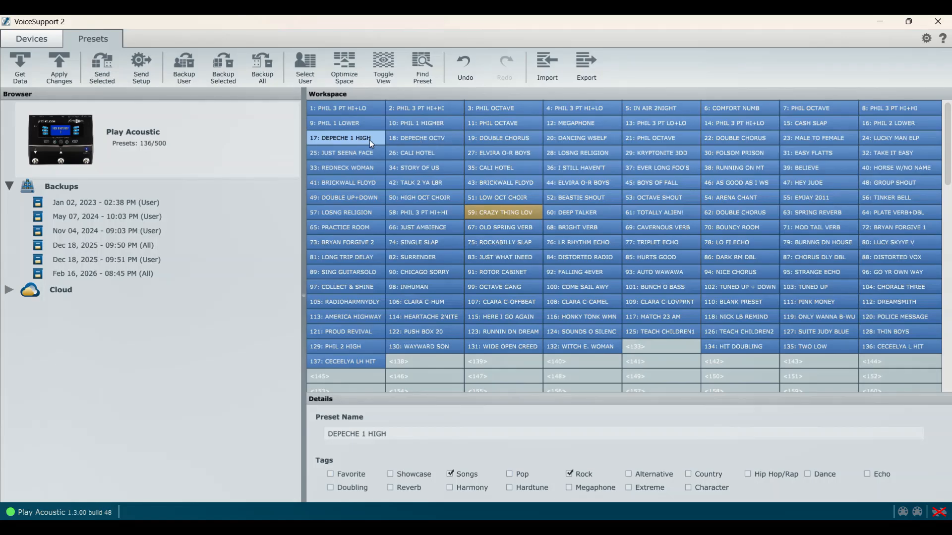
click(408, 142)
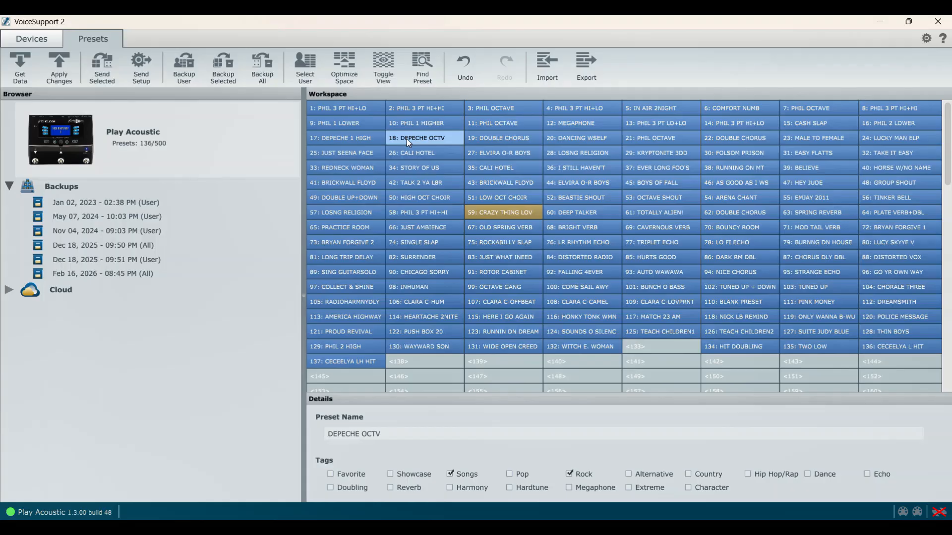
click(358, 143)
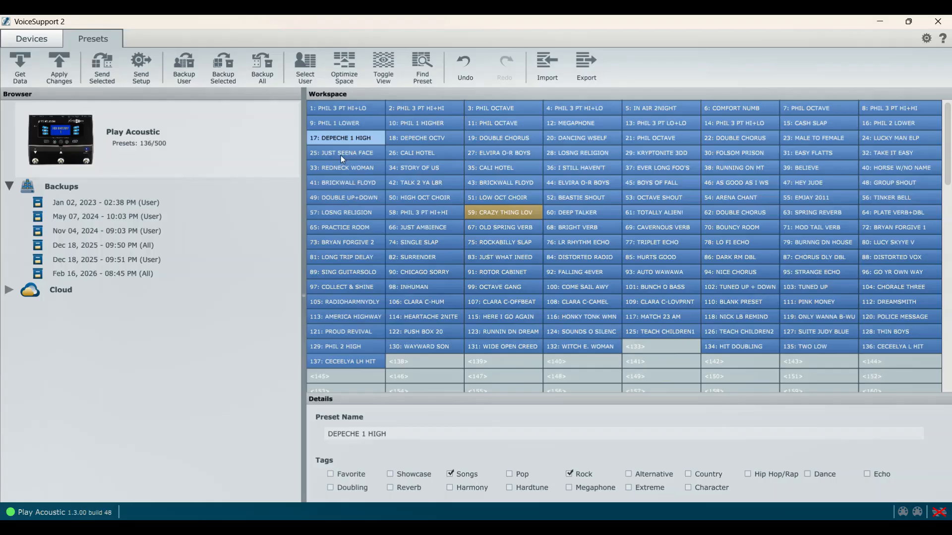
click(430, 142)
click(363, 140)
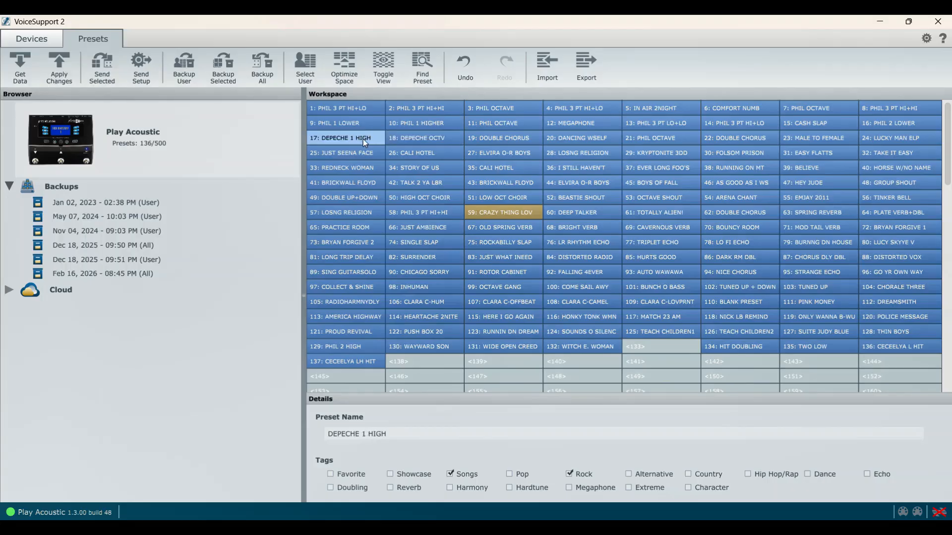
click(414, 135)
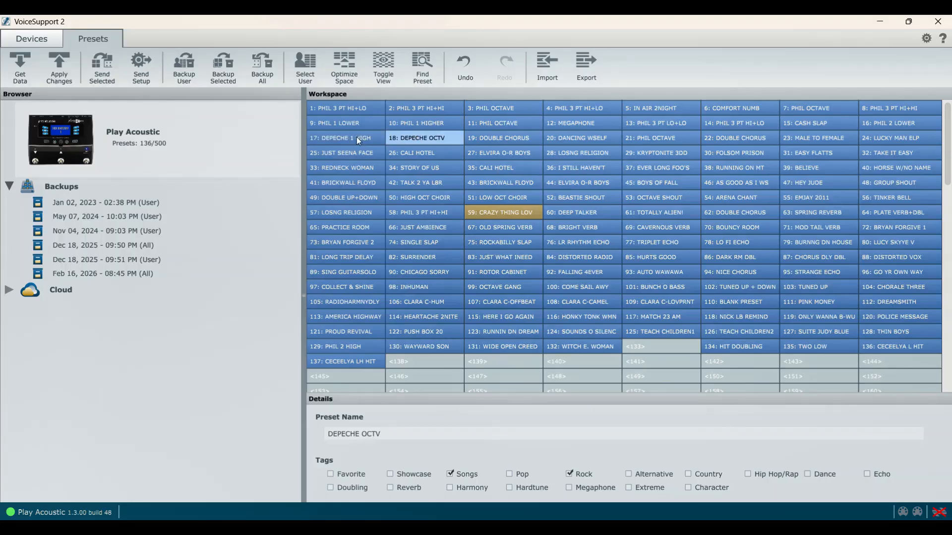
click(356, 136)
click(402, 138)
click(357, 142)
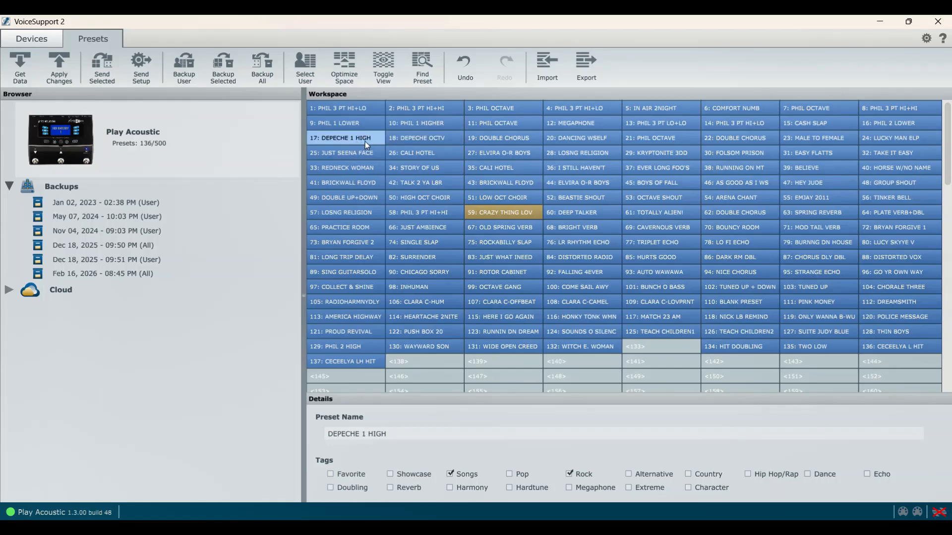
click(426, 141)
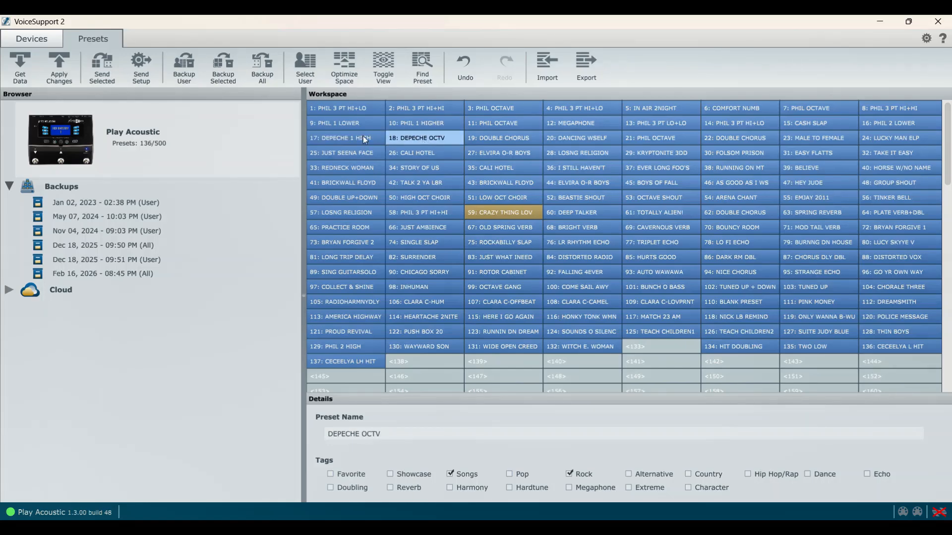
click(350, 137)
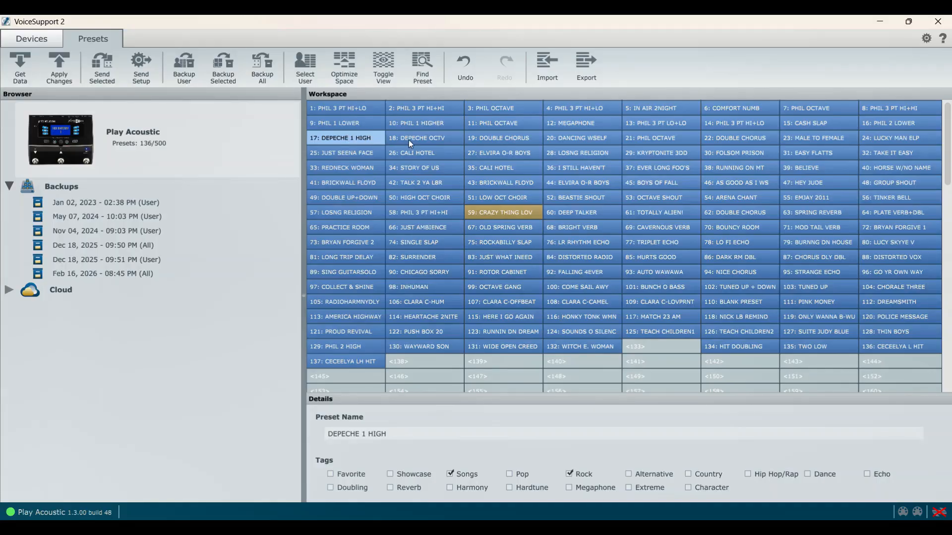
click(412, 141)
click(350, 138)
click(414, 140)
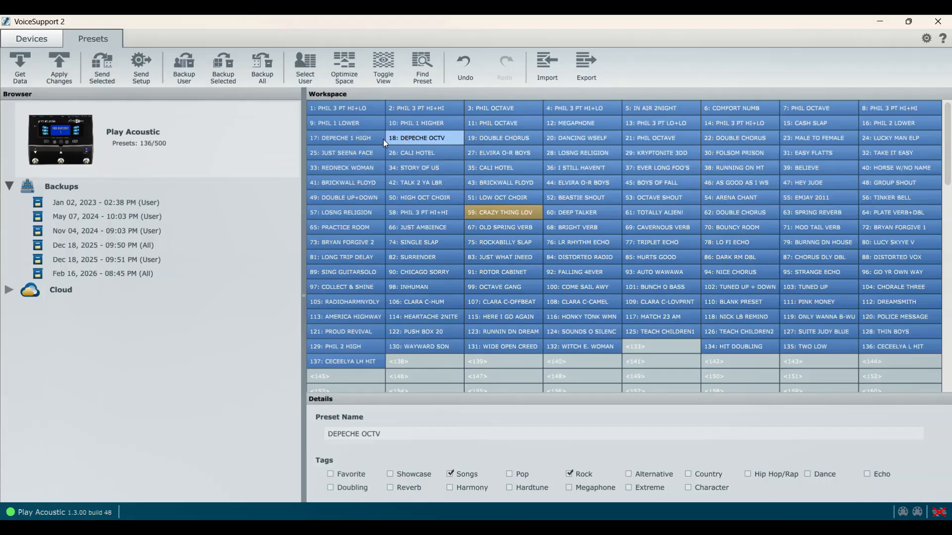
click(351, 141)
click(416, 139)
click(363, 139)
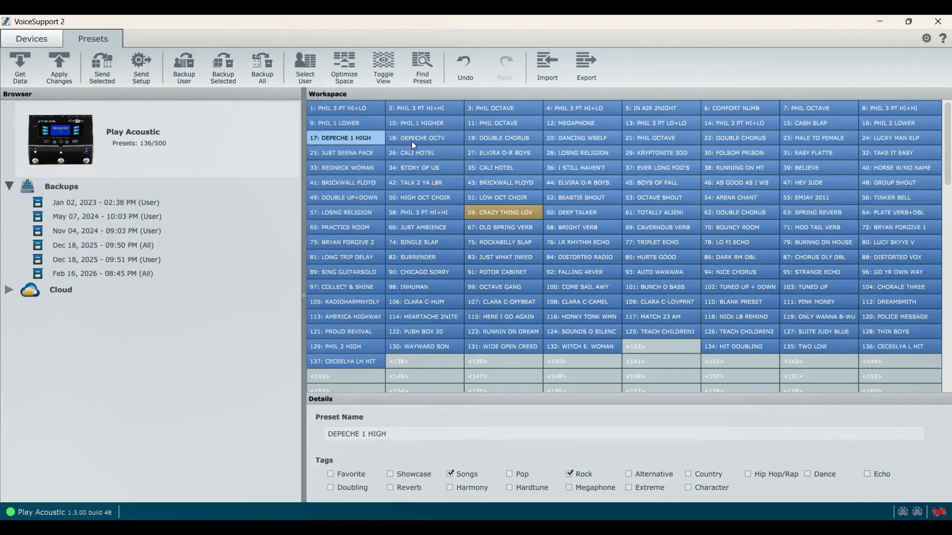
click(414, 144)
click(359, 137)
click(409, 142)
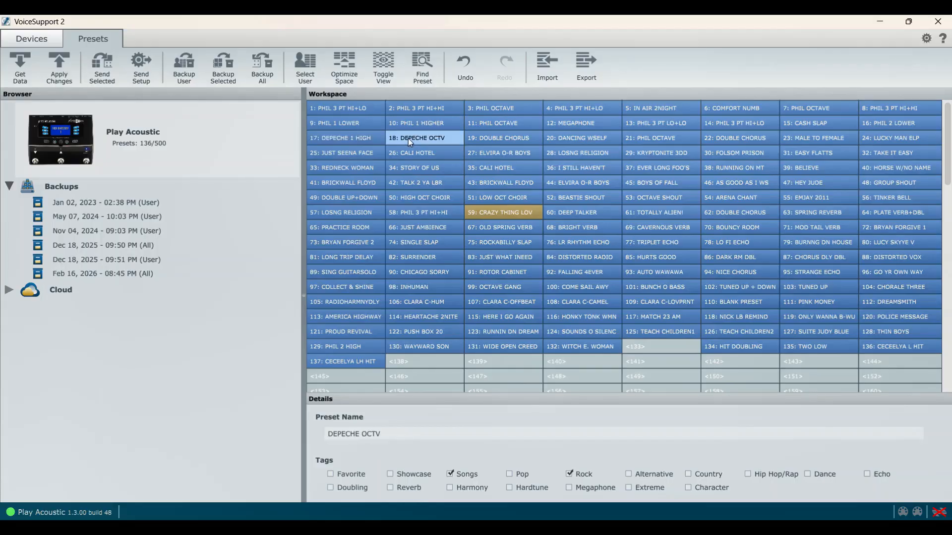
View the placement options for relocating the DANCING WSELF preset from slot 20 to slot 25, without applying any of them
click(500, 135)
drag(567, 136, 376, 149)
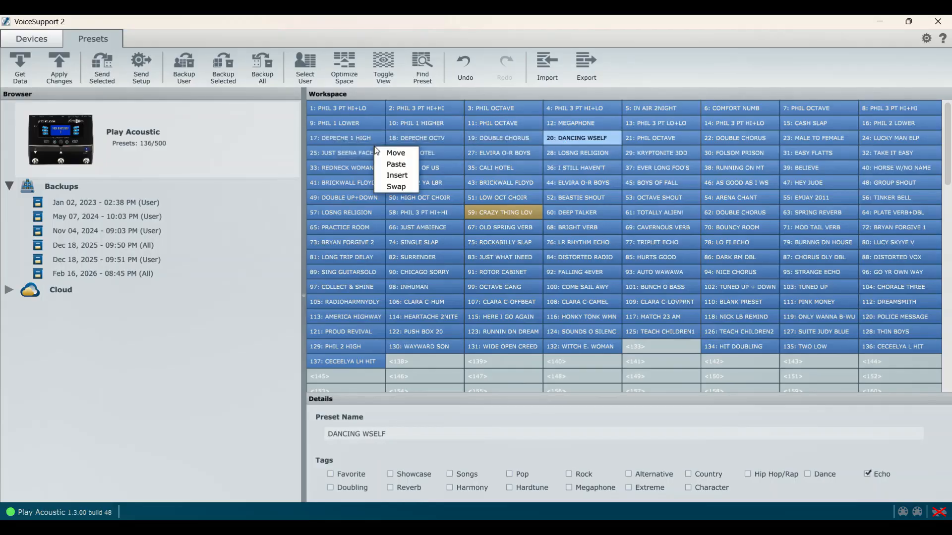
click(625, 59)
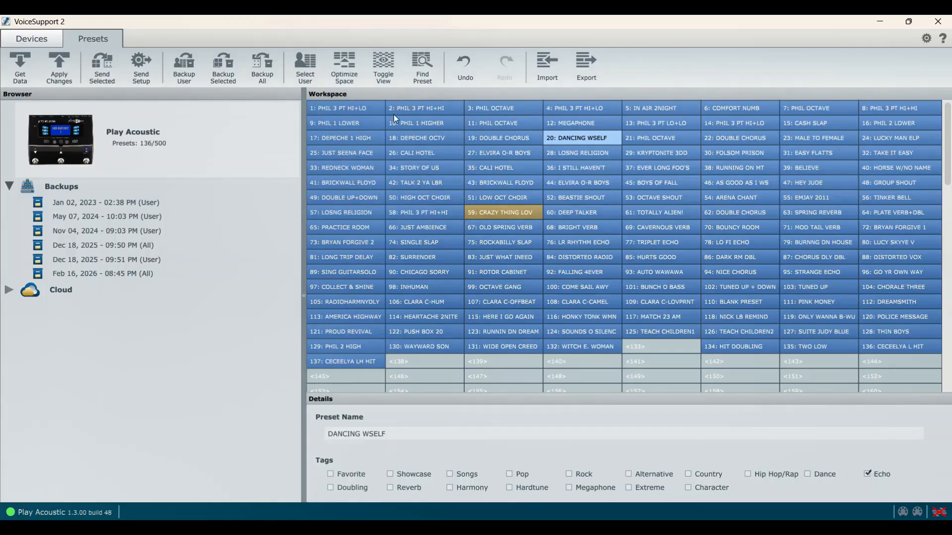
Compare the neighbouring PHIL presets in slots 1 to 3 and the DOUBLE CHORUS preset in slot 22, returning to slot 1
click(359, 109)
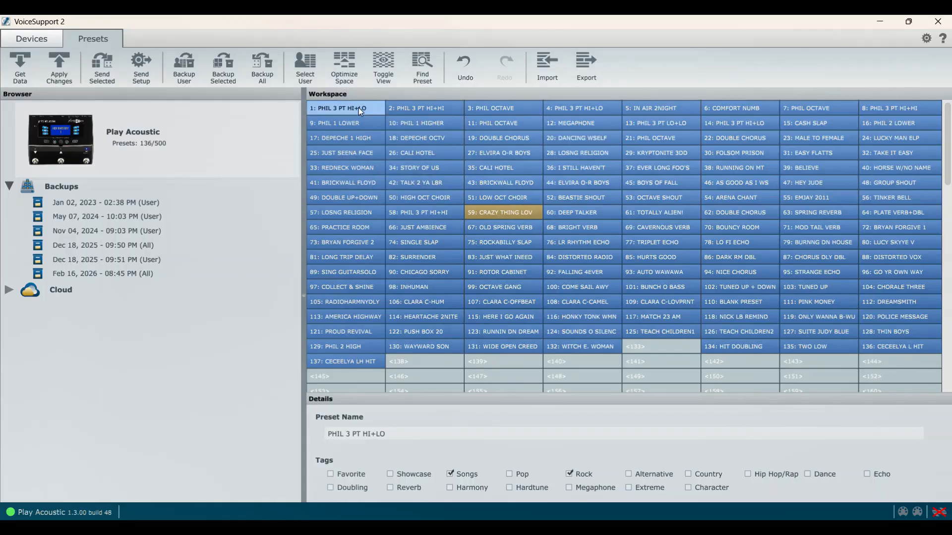
click(401, 108)
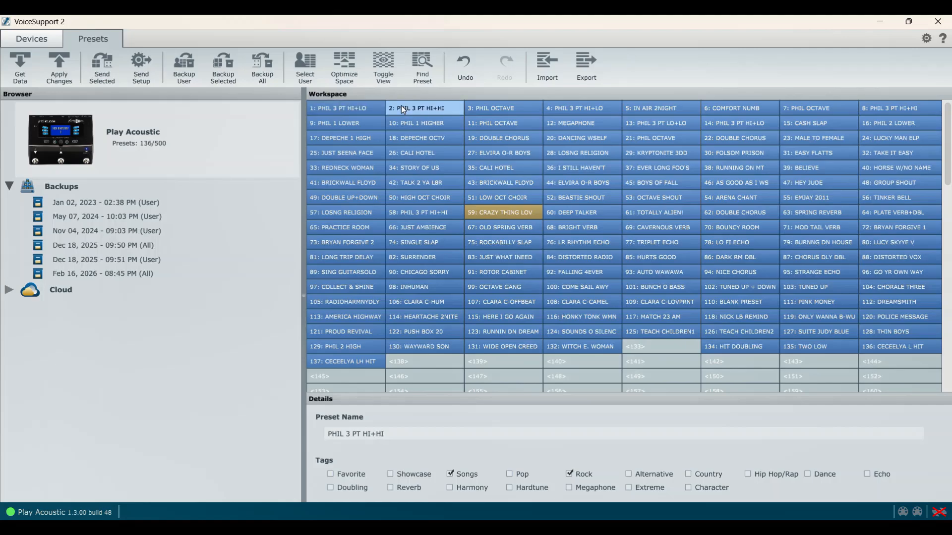
click(349, 106)
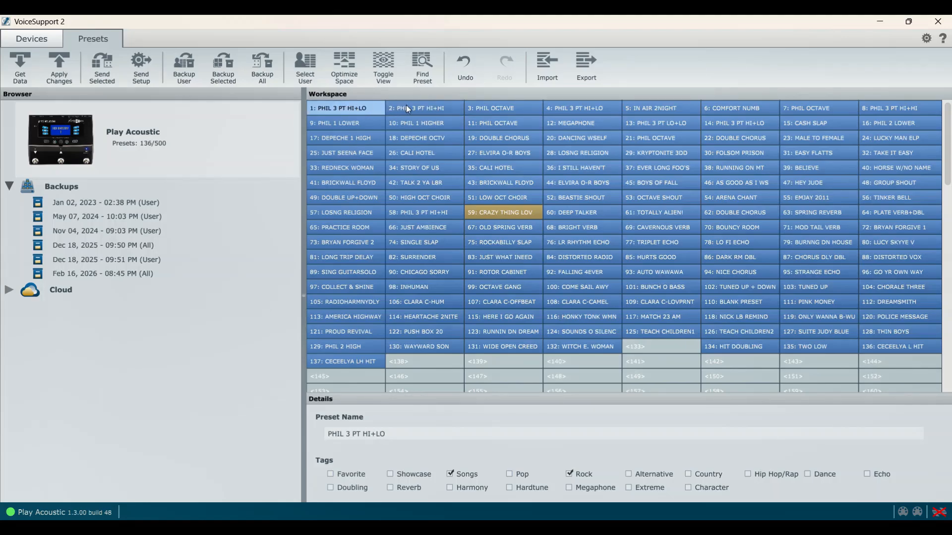
click(428, 106)
click(357, 110)
click(426, 109)
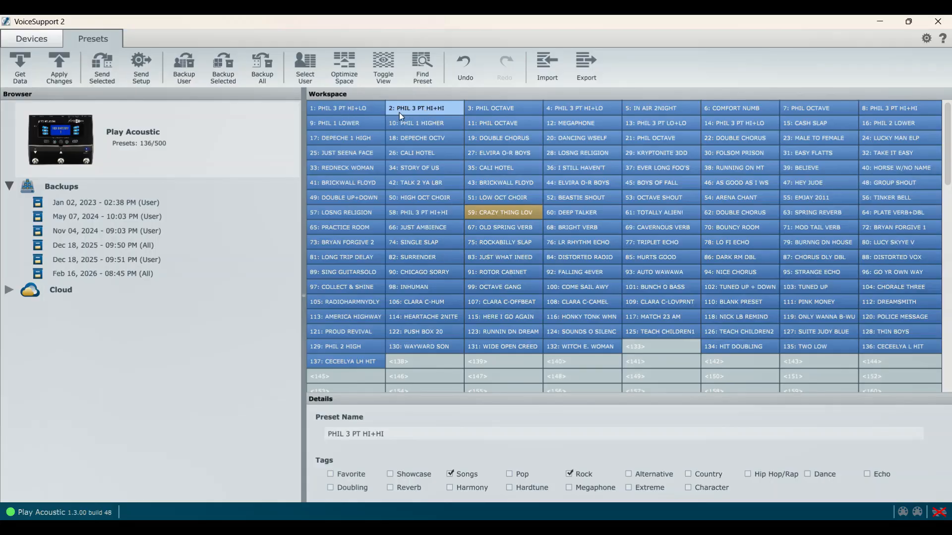
click(346, 107)
click(417, 109)
click(485, 107)
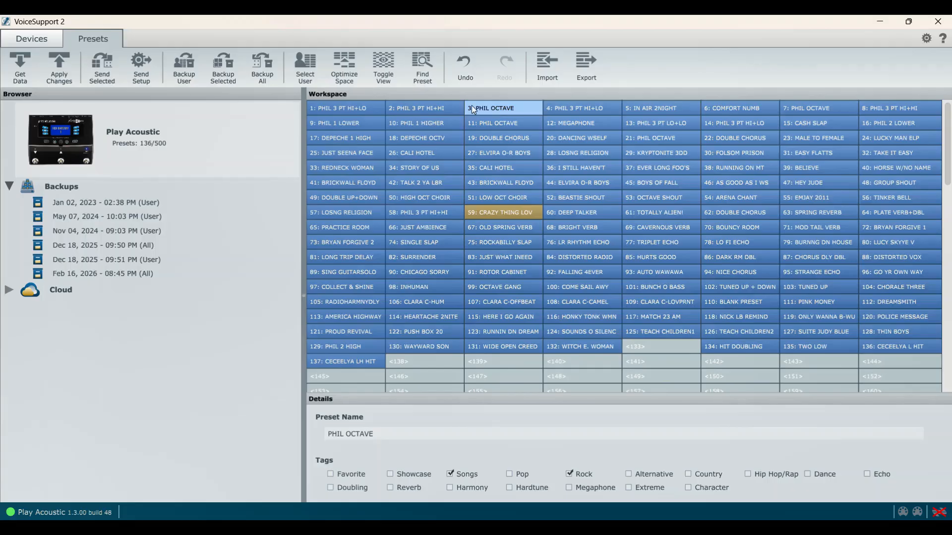
click(370, 105)
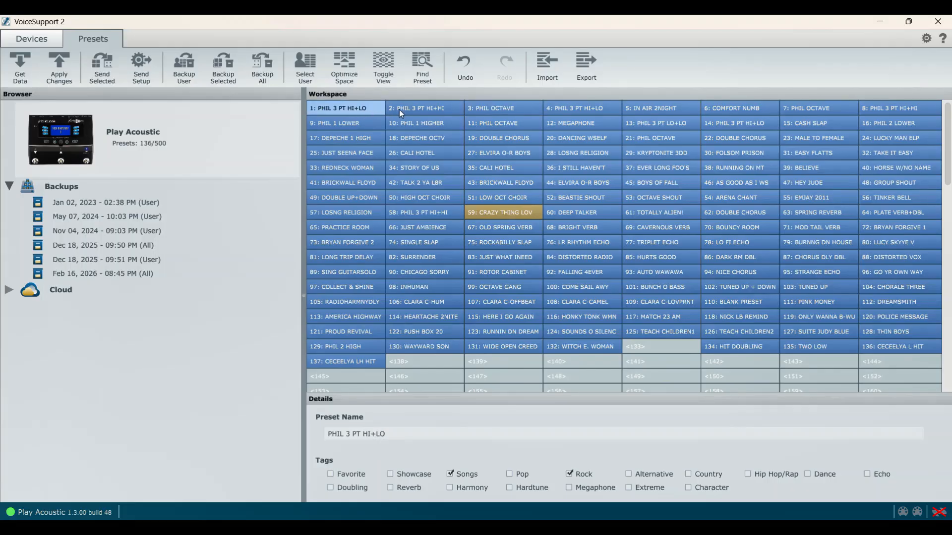
click(721, 138)
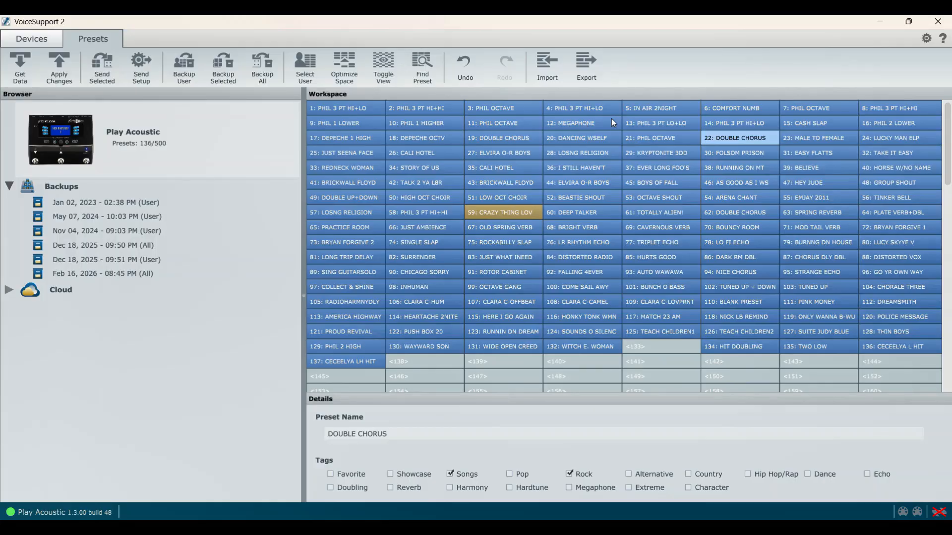
click(342, 107)
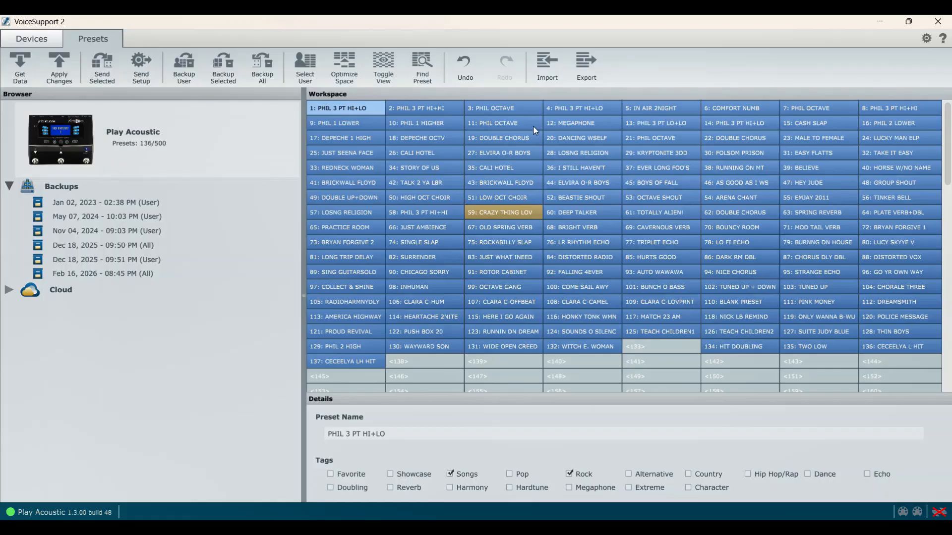
View the placement options for relocating DEEP TALKER from slot 60 without applying any, and select STORY OF US in slot 34
click(591, 214)
drag(589, 214, 590, 246)
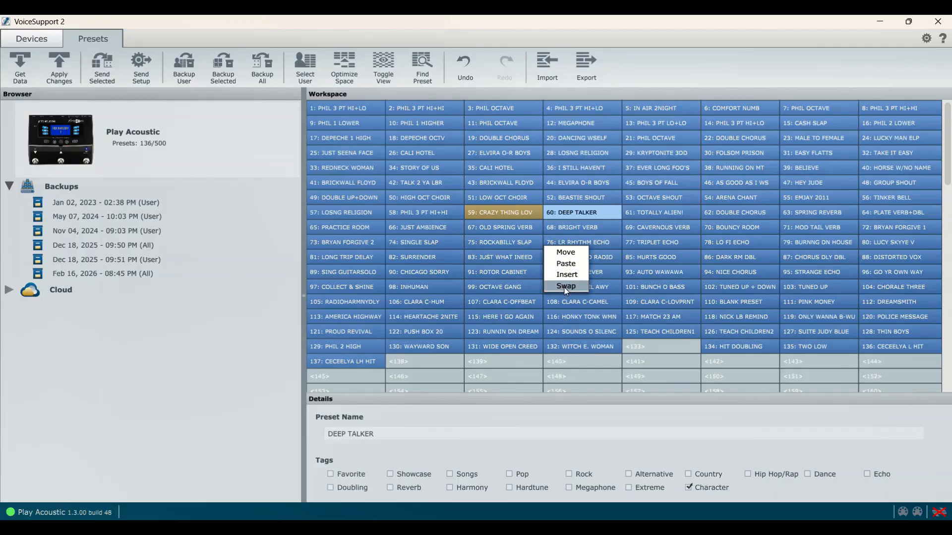
click(250, 130)
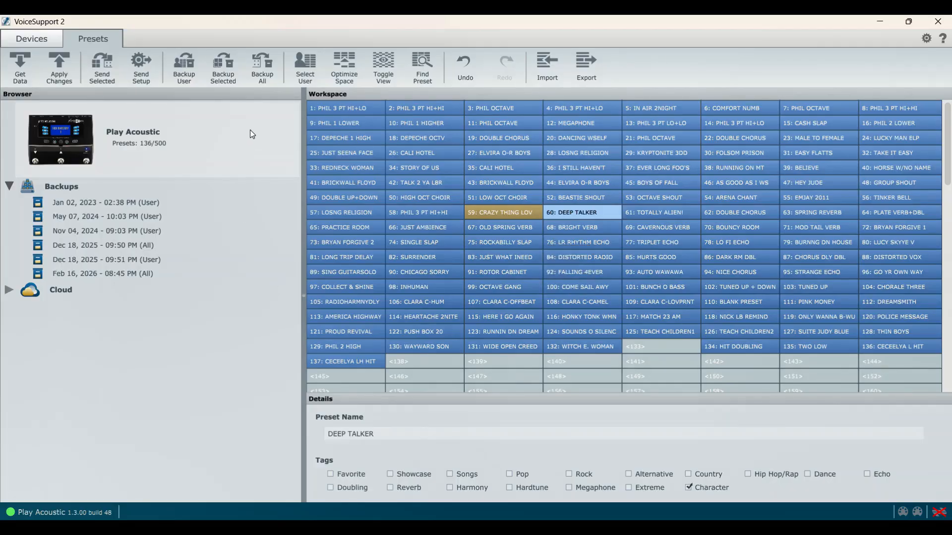
click(417, 162)
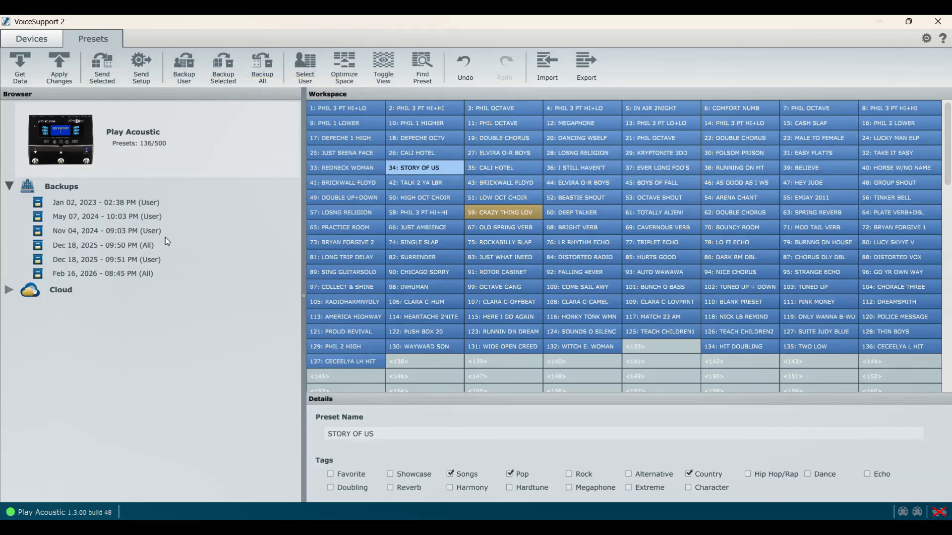
View the Feb 16, 2026 - 08:45 PM (All) backup and the overview of all backups, then return to the Play Acoustic workspace
click(148, 273)
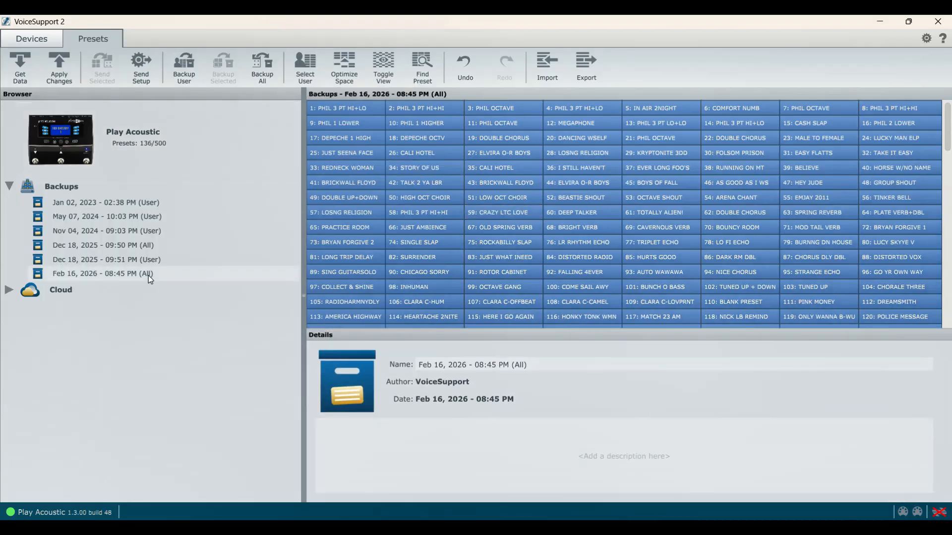
click(227, 164)
click(236, 186)
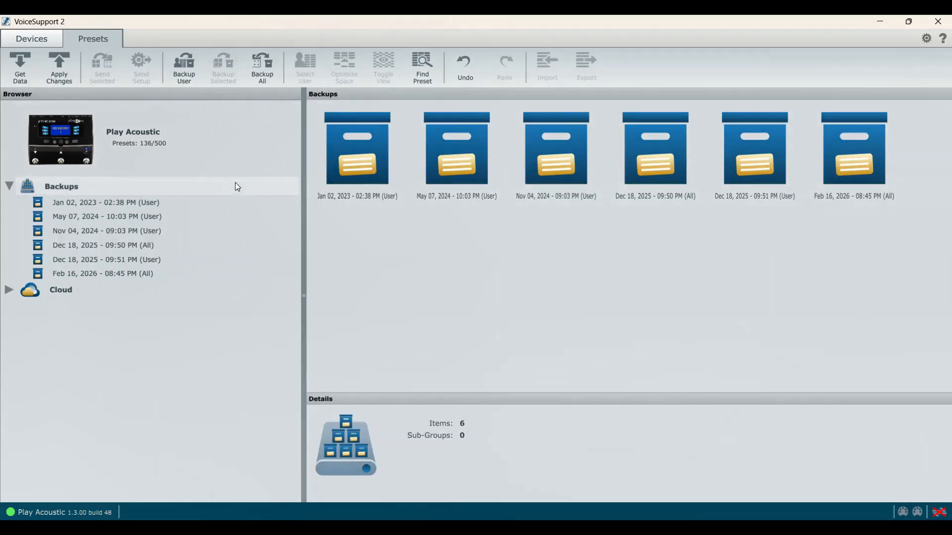
click(249, 146)
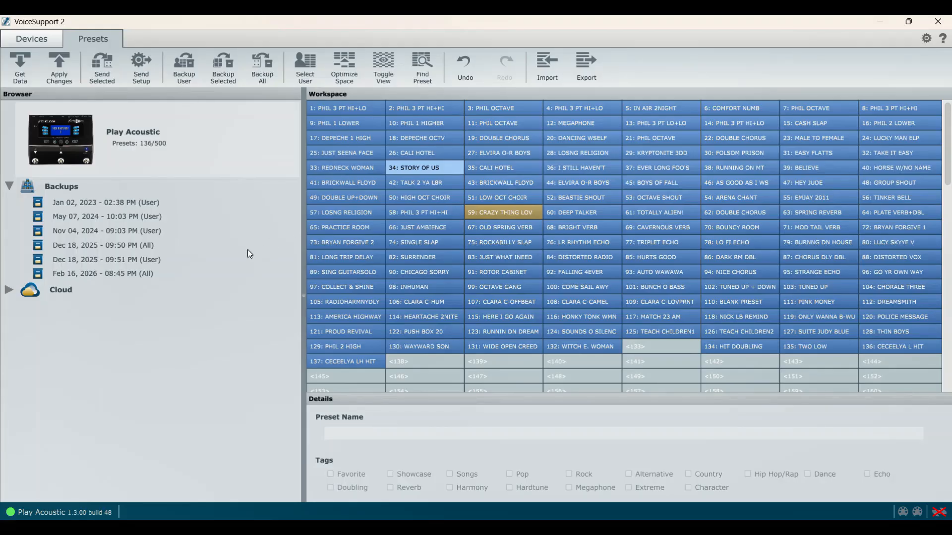
Browse the Feb 16, 2026 - 08:45 PM (All) backup's presets, including CALI HOTEL in slot 26 and BEASTIE SHOUT in slot 52, ending on slot 1
click(169, 274)
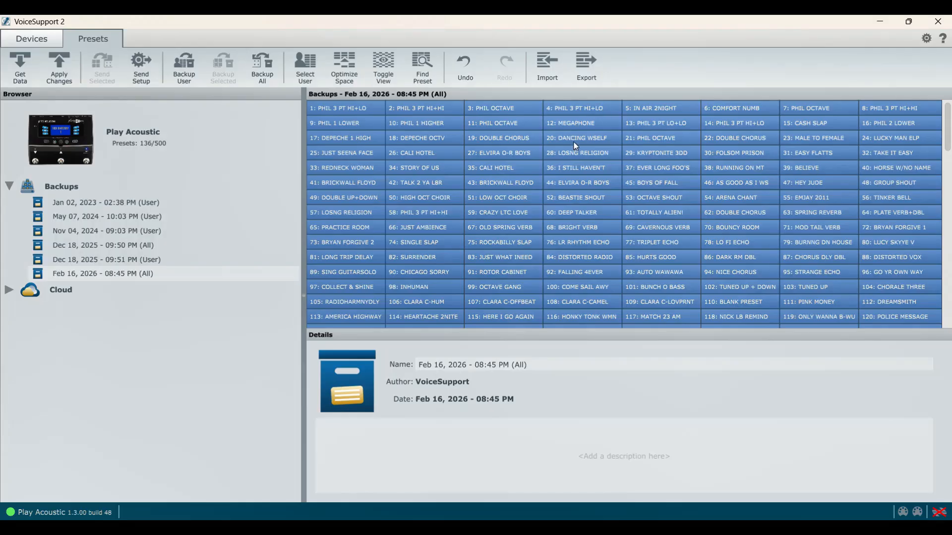
click(426, 158)
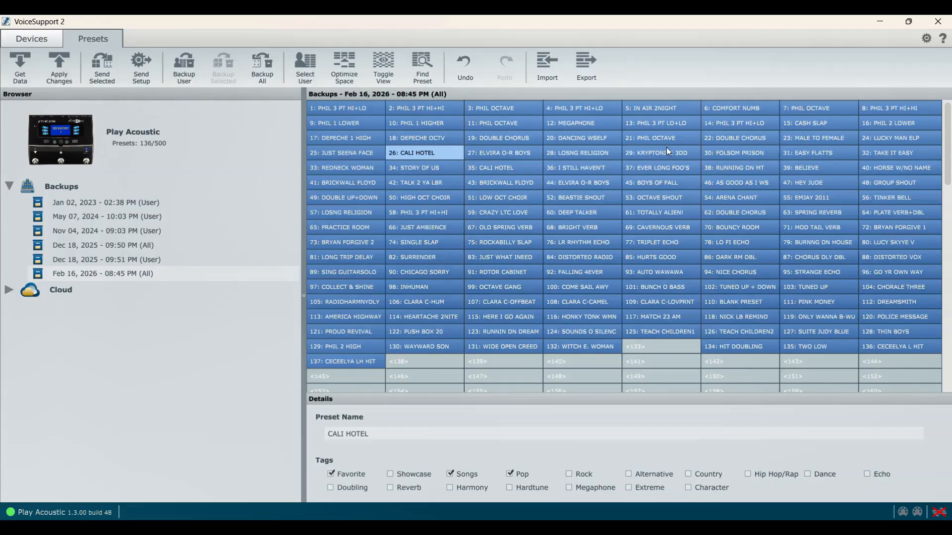
click(501, 176)
click(592, 197)
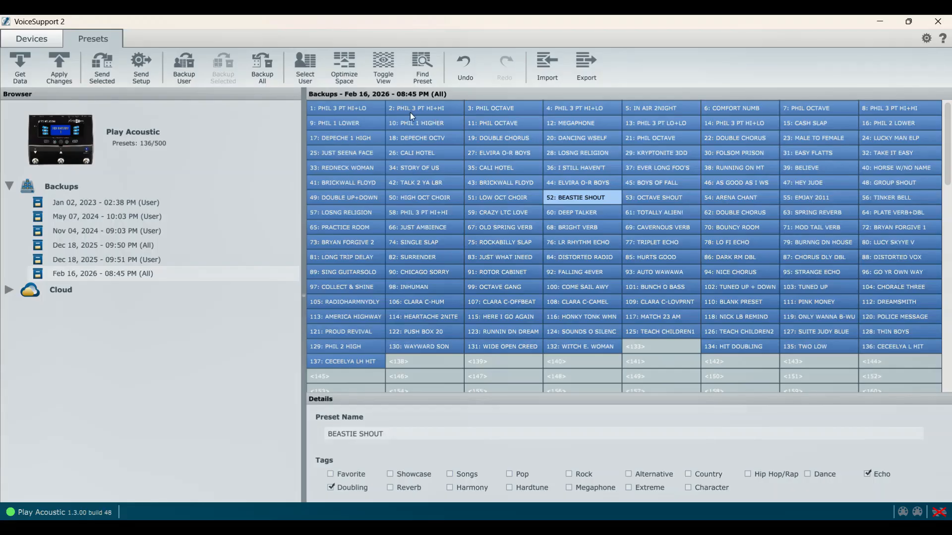
click(345, 106)
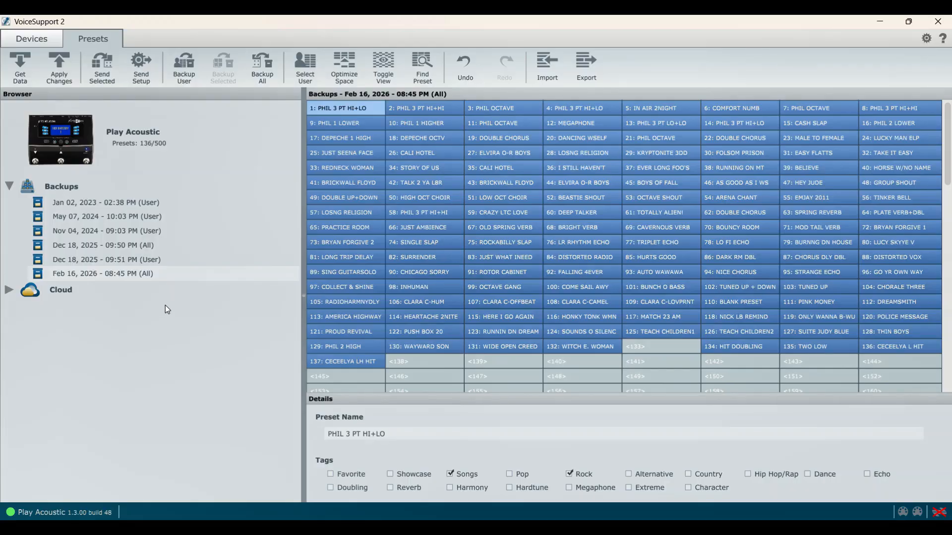
View the options for restoring, sending or copying the Feb 16, 2026 - 08:45 PM (All) backup, without applying any of them
right_click(167, 278)
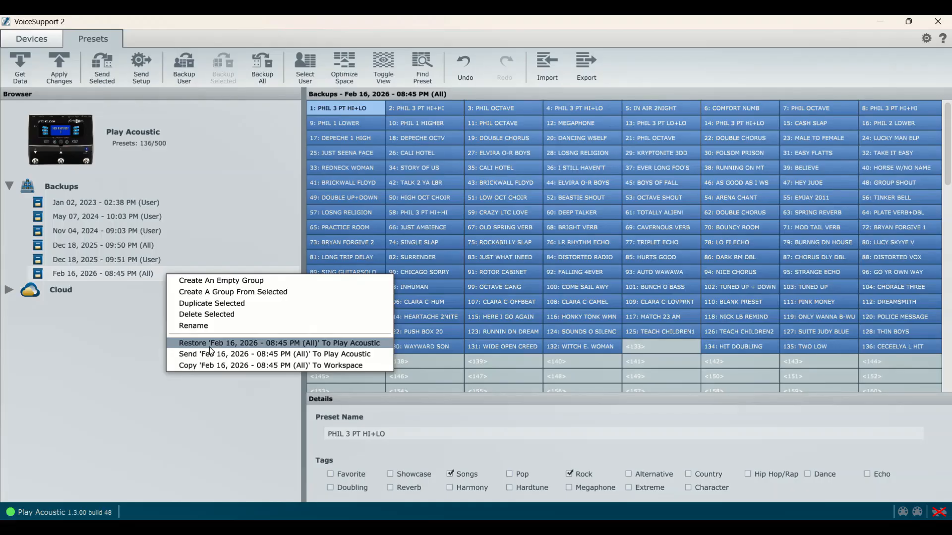
click(130, 344)
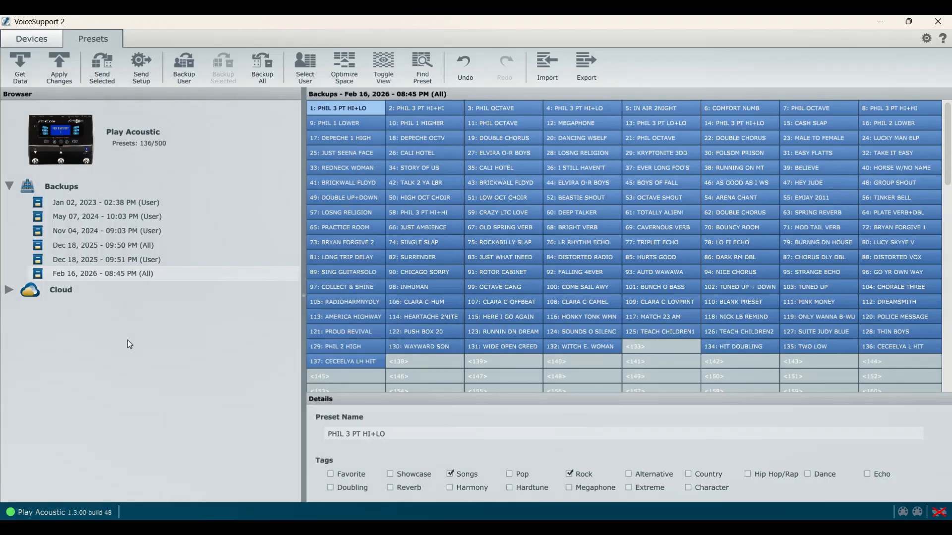